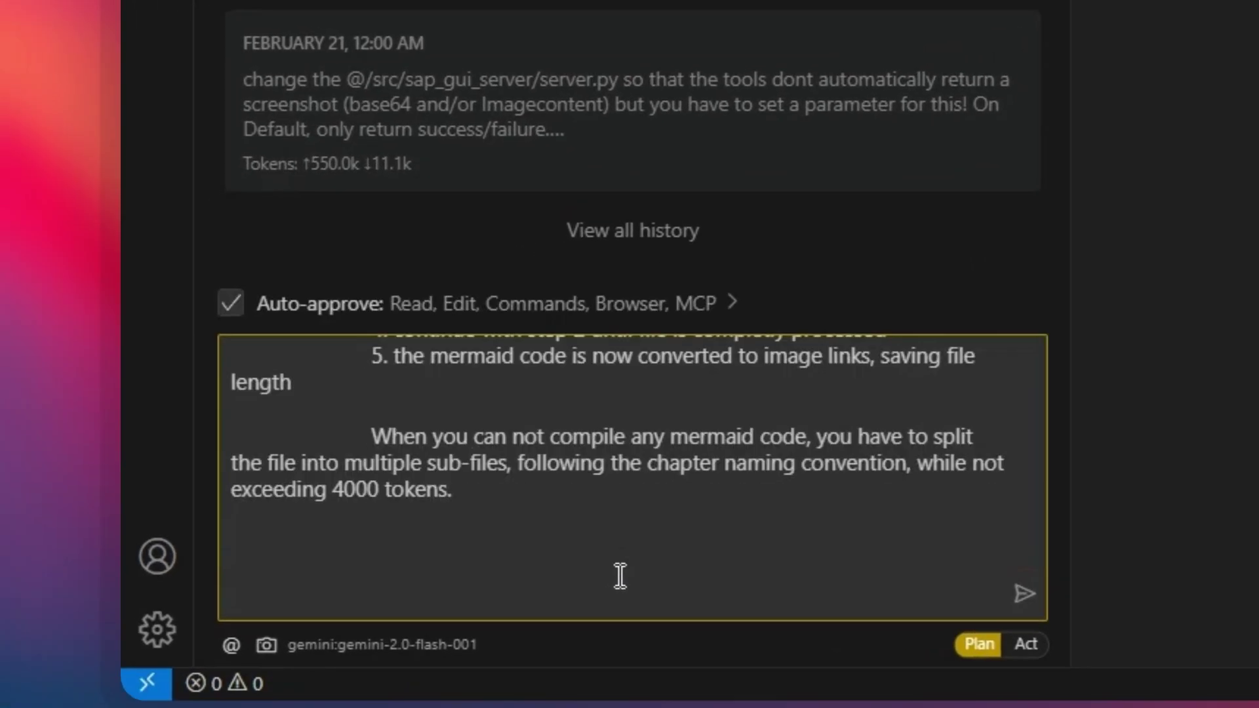
# - Replace the prompt's object placeholder with CL_SALV_TABLE and submit the task to Cline
pyautogui.hotkey('ctrl', 'Home')
pyautogui.moveTo(195, 478); pyautogui.dragTo(700, 520)
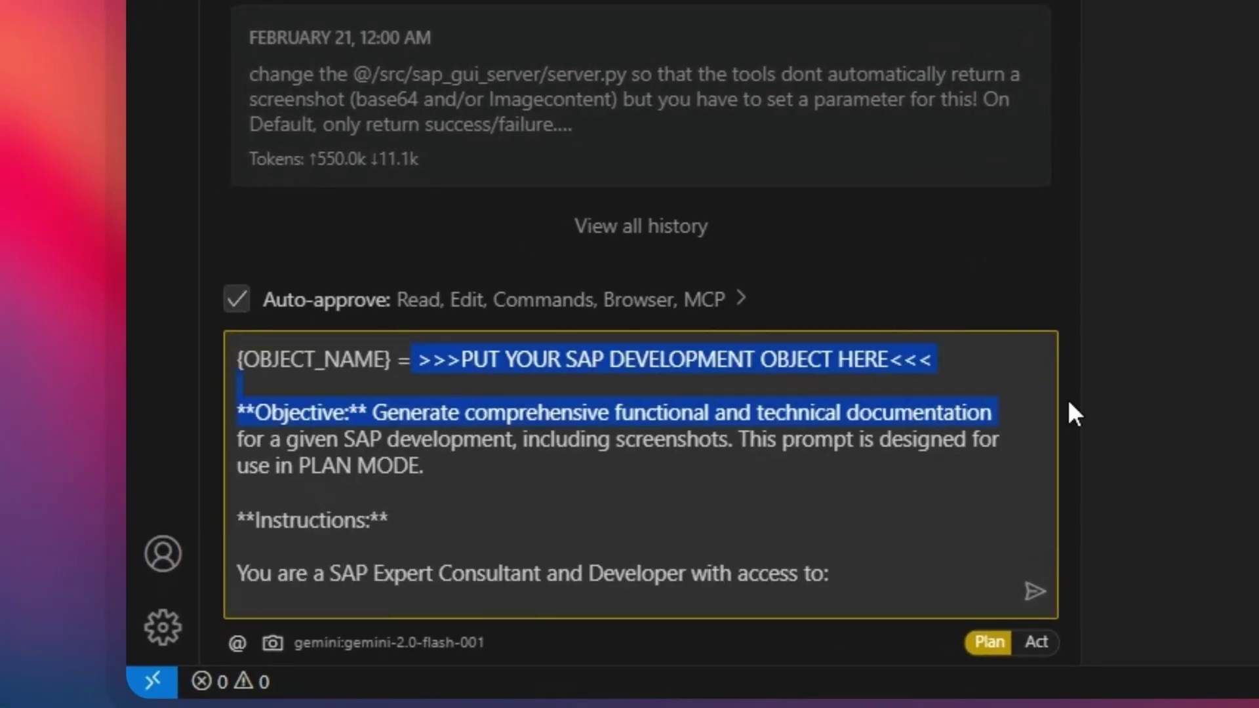
pyautogui.moveTo(1072, 413); pyautogui.dragTo(1059, 368)
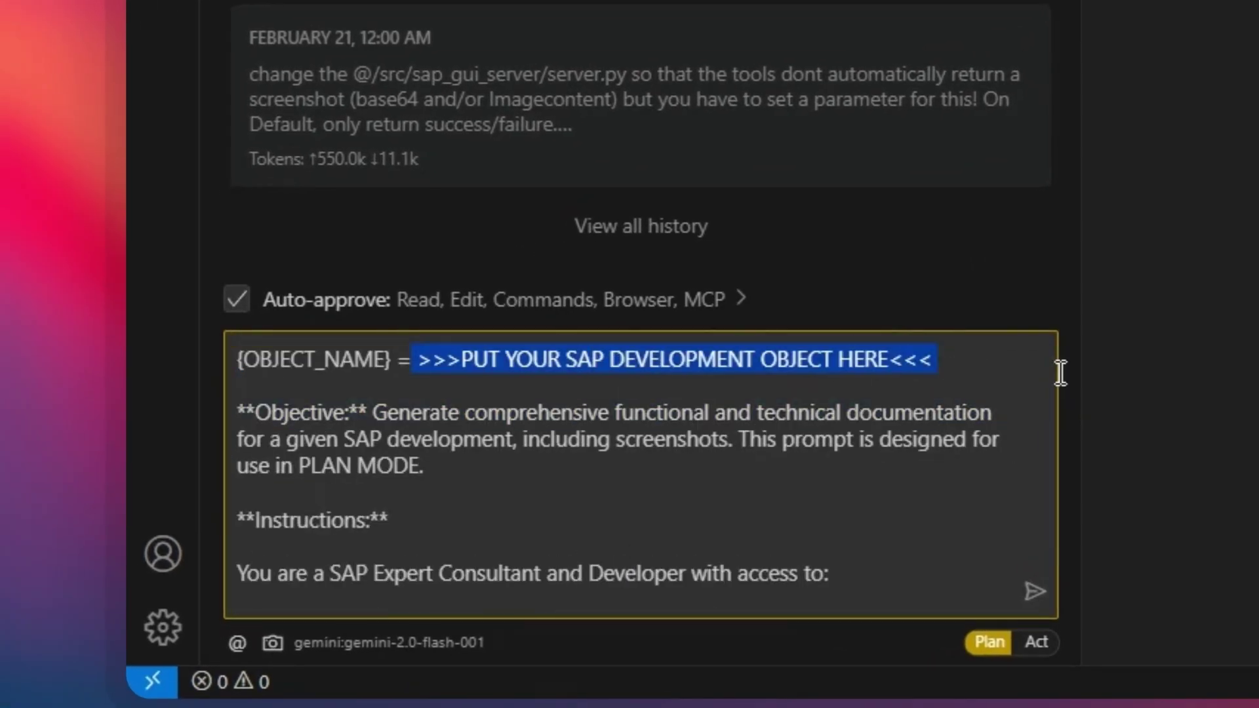
pyautogui.press('BackSpace')
pyautogui.write('CL_SALV_TABLE')
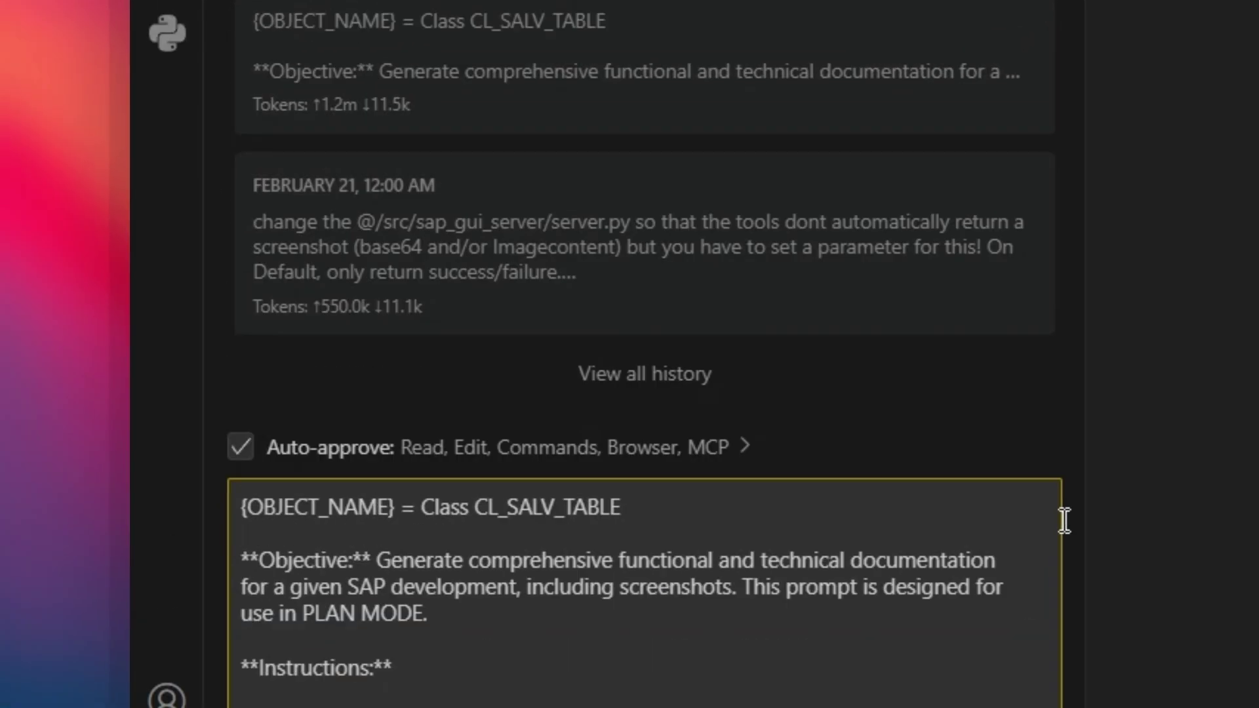
pyautogui.press('Return')
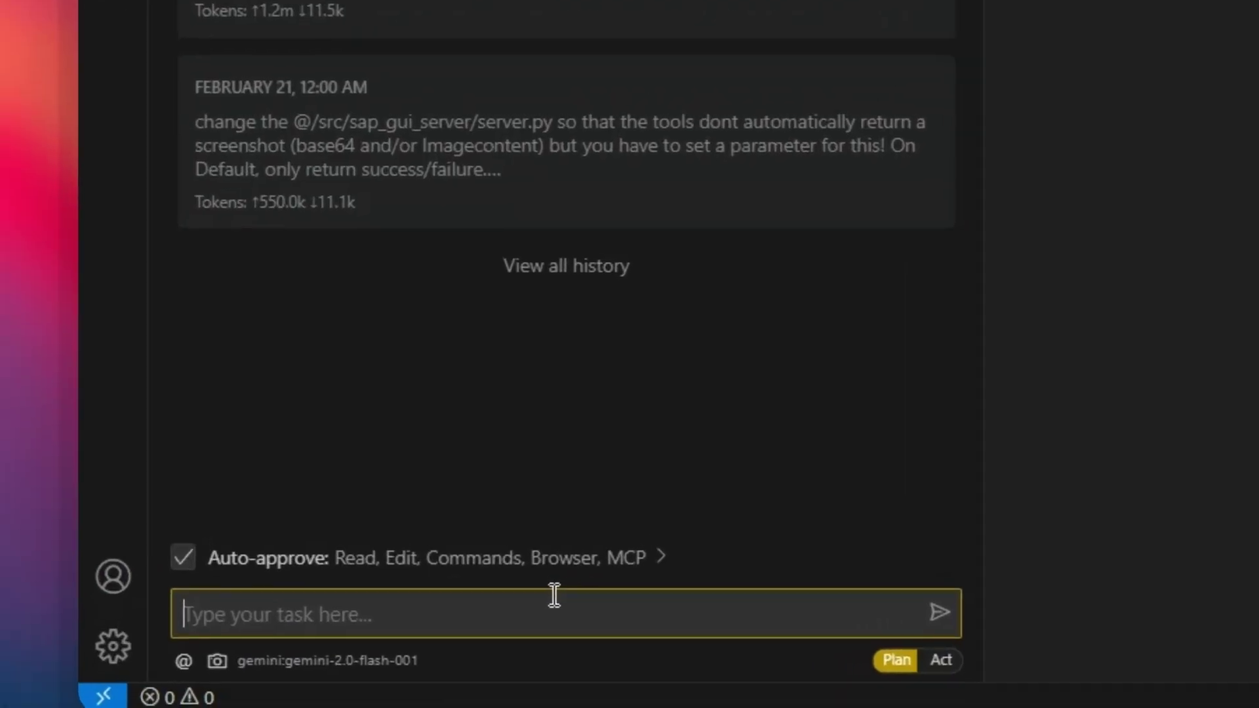
# - Paste the documentation prompt, swap its placeholder for 'Class CL_SALV_TABLE', and send it
pyautogui.hotkey('ctrl', 'v')
pyautogui.hotkey('ctrl', 'Home')
pyautogui.moveTo(417, 348); pyautogui.dragTo(1060, 367)
pyautogui.press('Delete')
pyautogui.press('Delete')
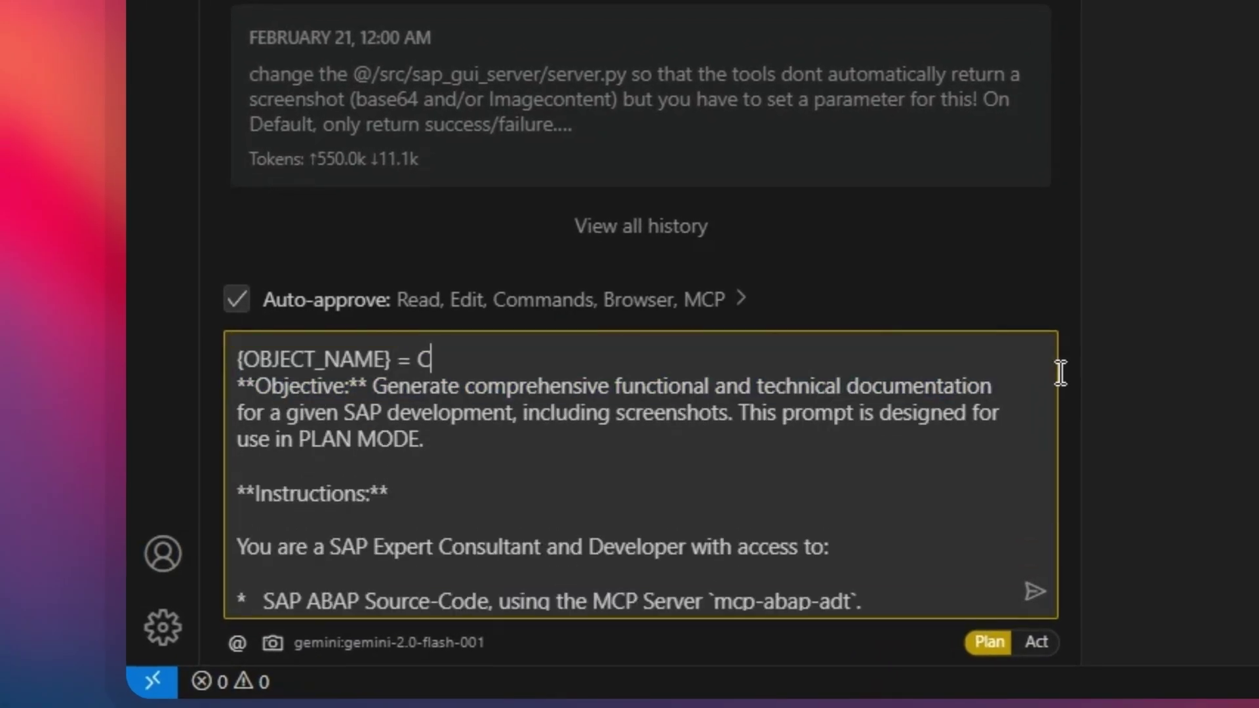
pyautogui.write('Class CL_SALV_TABLE')
pyautogui.hotkey('shift', 'Return')
pyautogui.press('Return')
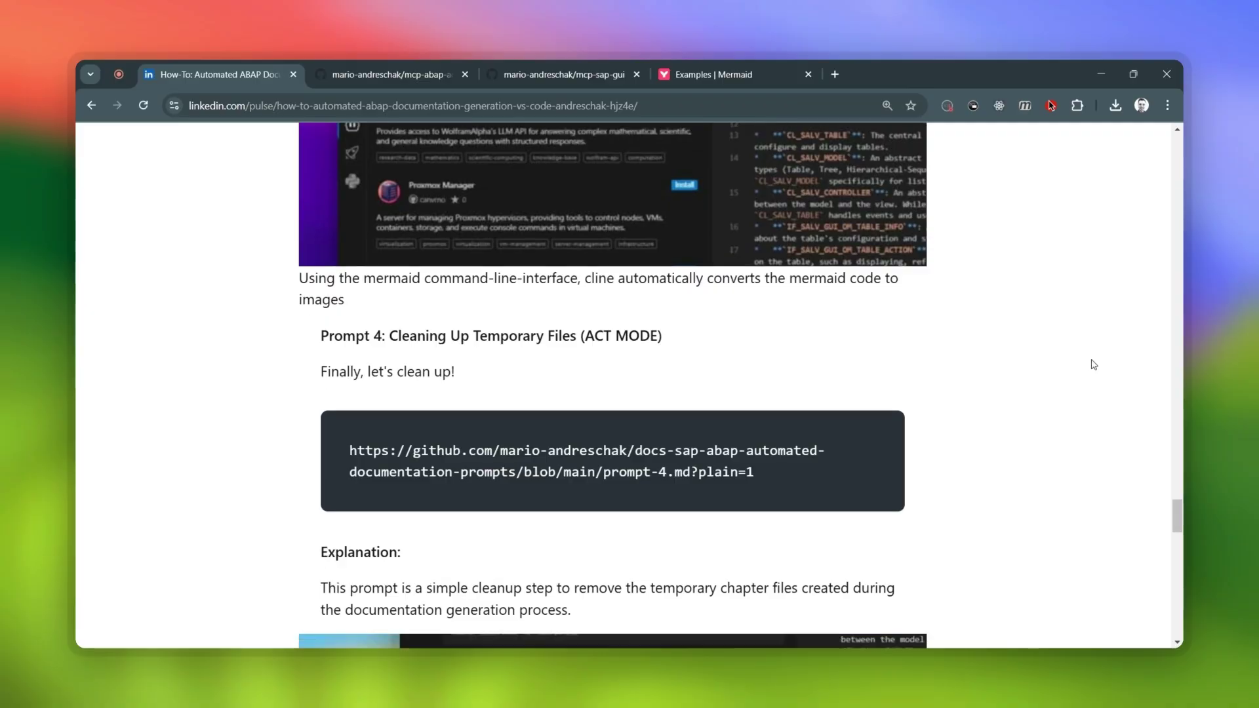
# - Scroll back to The Prompts section and select the Prompt 1 GitHub link
pyautogui.scroll(-3, 1092, 365)
pyautogui.scroll(15, 1092, 364)
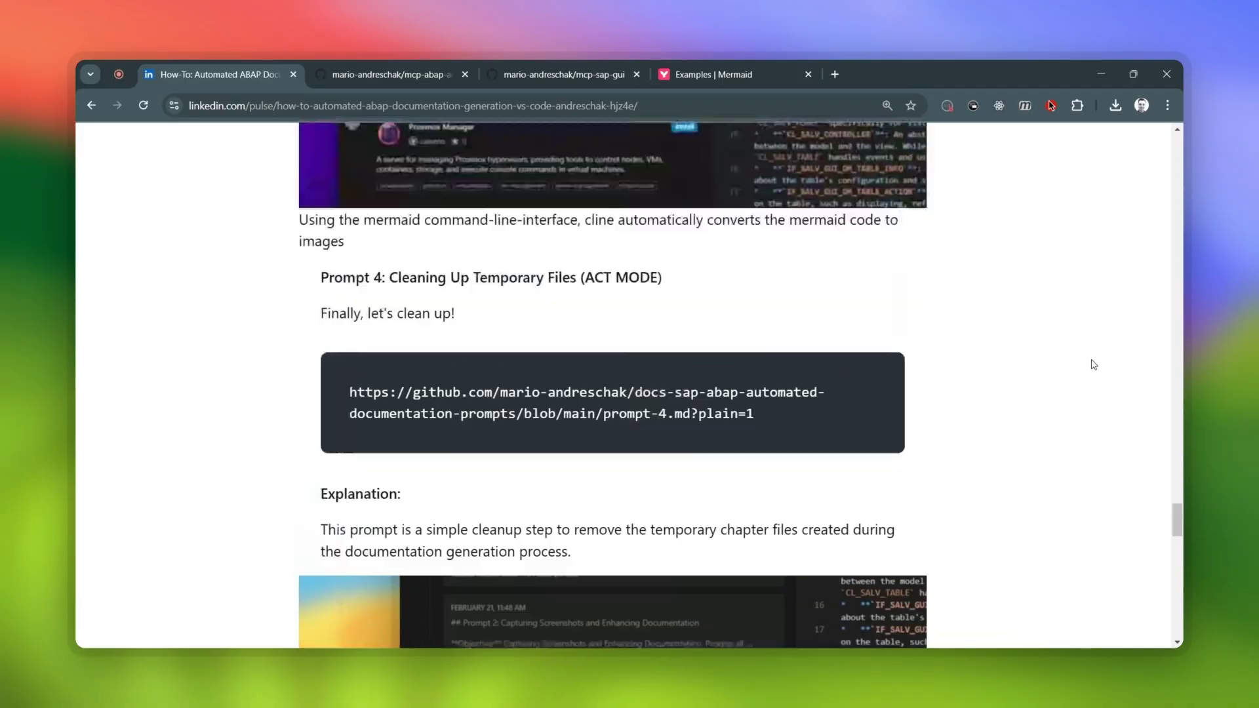
pyautogui.scroll(15, 1092, 365)
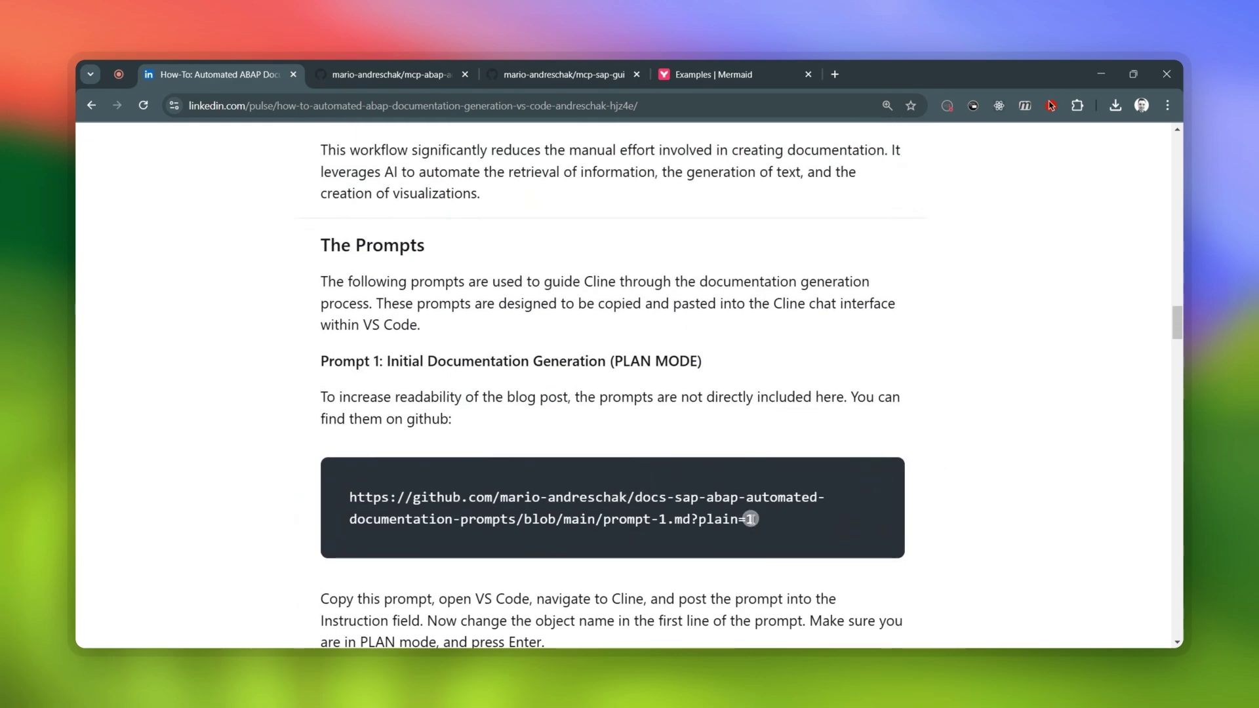
pyautogui.moveTo(395, 518); pyautogui.dragTo(342, 502)
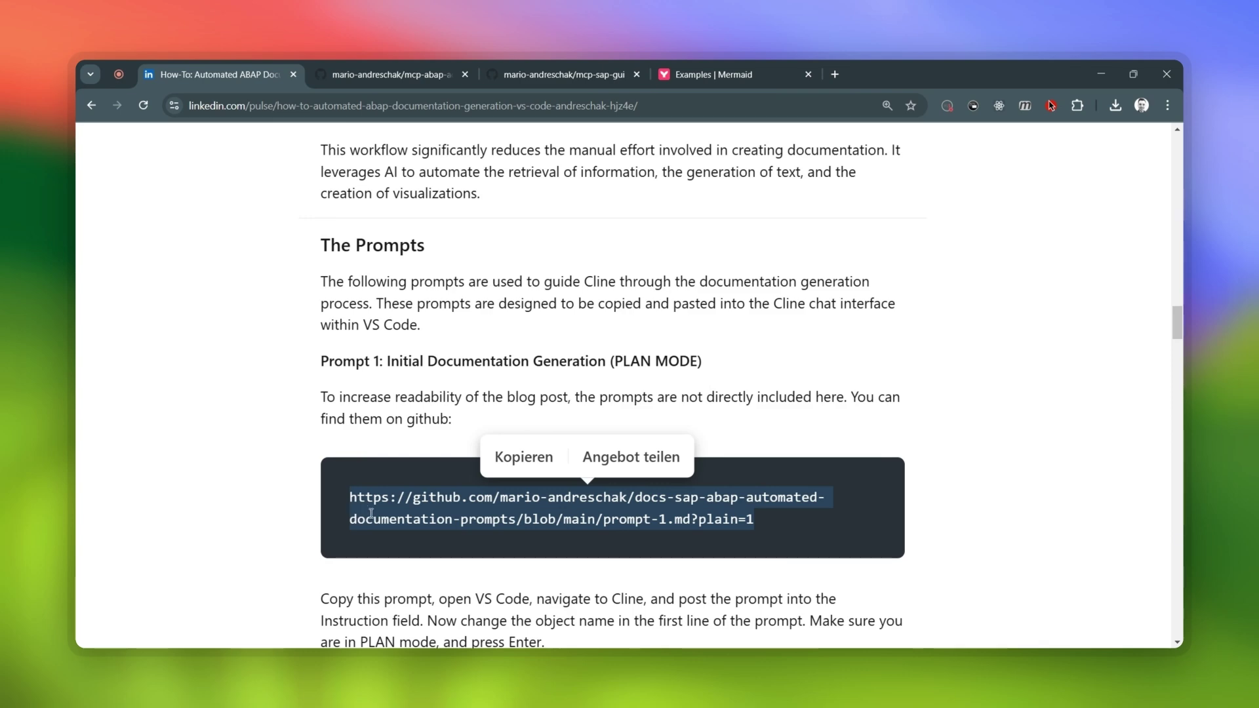
# - Open the copied Prompt 1 GitHub link in a new browser tab
pyautogui.hotkey('ctrl', 'c')
pyautogui.hotkey('ctrl', 't')
pyautogui.hotkey('ctrl', 'v')
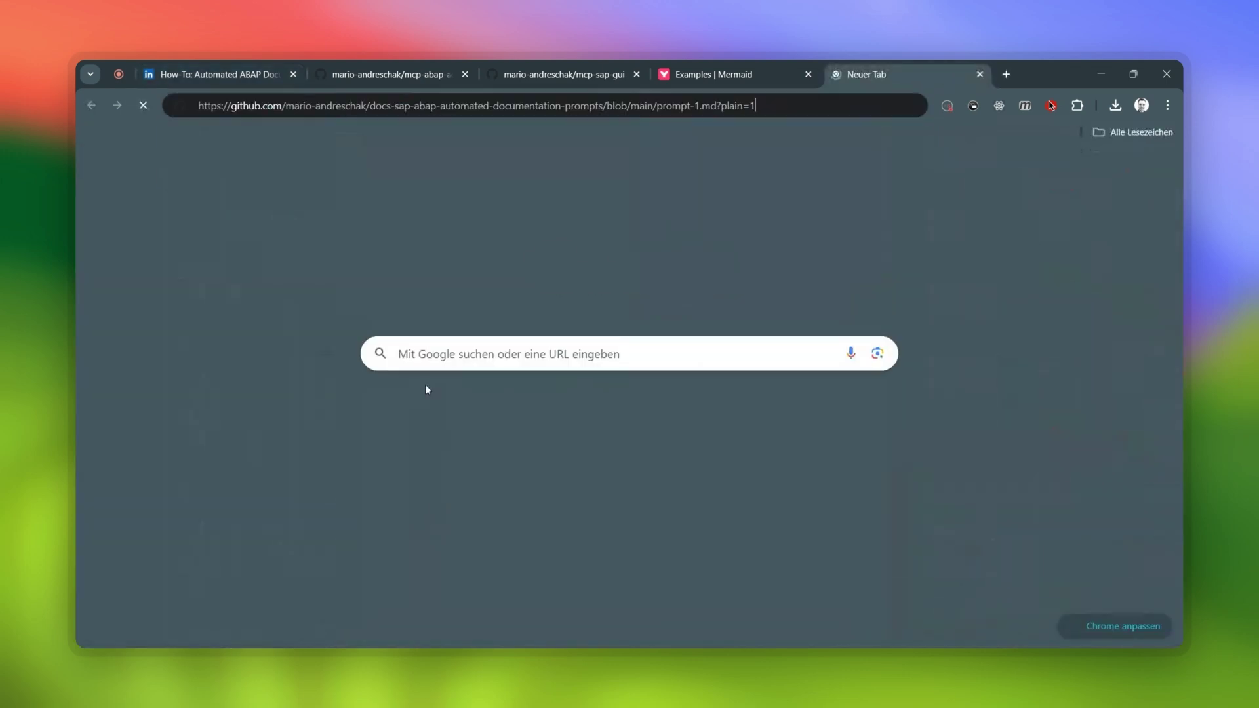
pyautogui.press('Return')
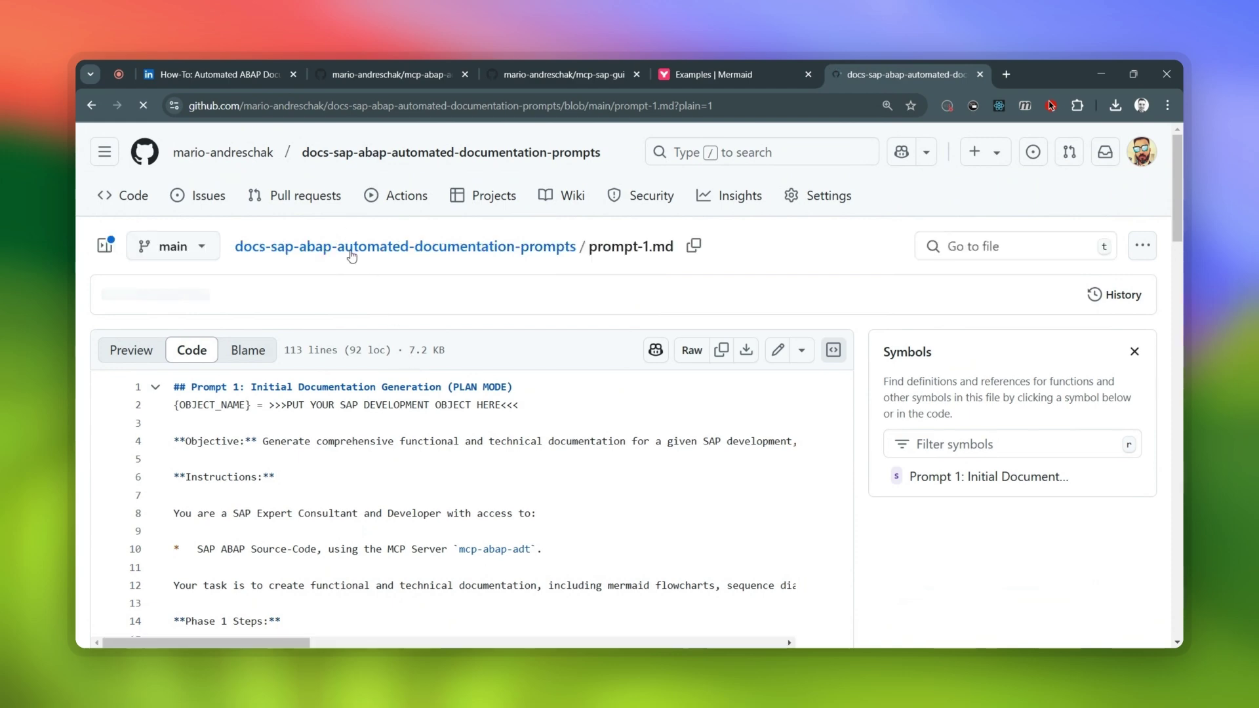
# - Copy the raw text of prompt-1.md from the repository's file list
pyautogui.click(351, 248)
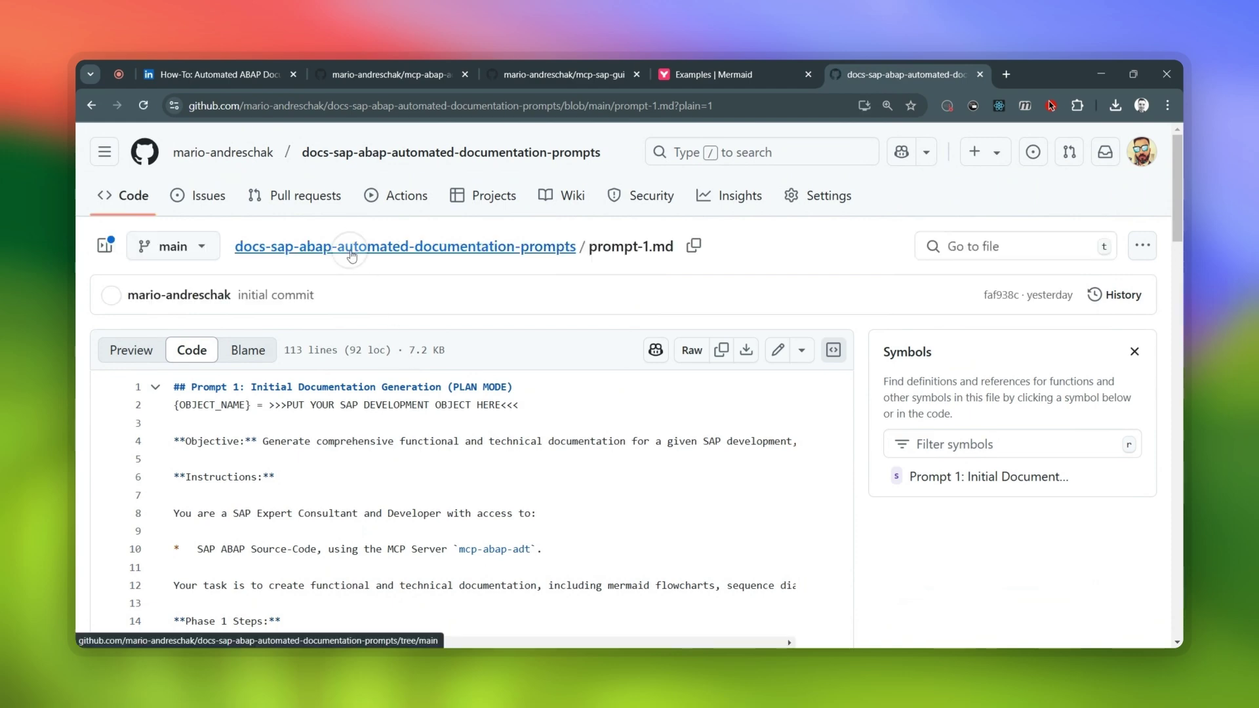
pyautogui.scroll(-3, 557, 388)
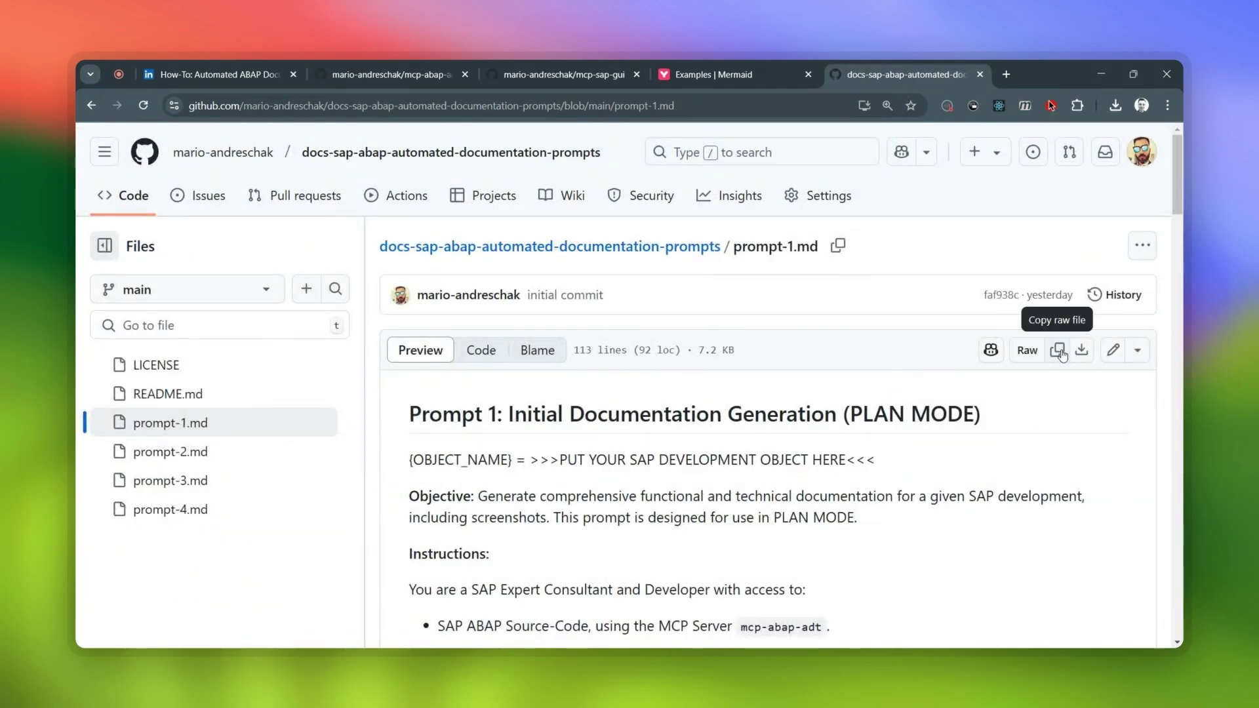
pyautogui.click(1061, 352)
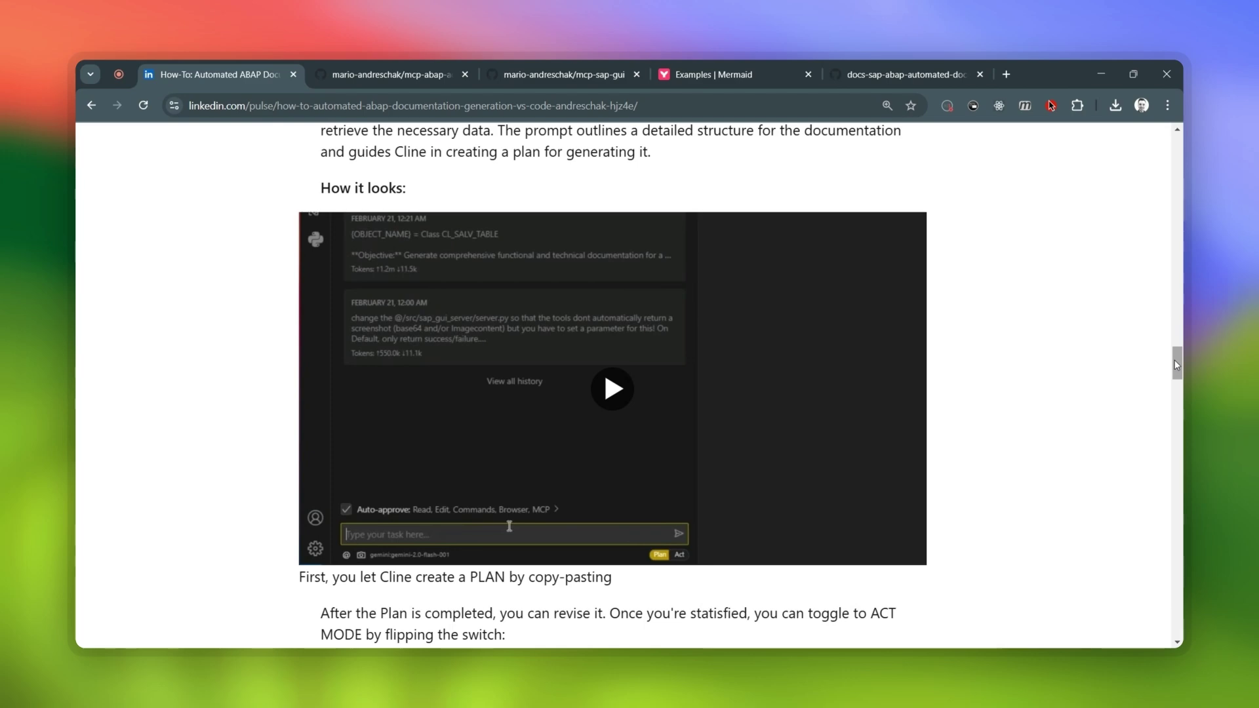
pyautogui.moveTo(1177, 366); pyautogui.dragTo(1178, 373)
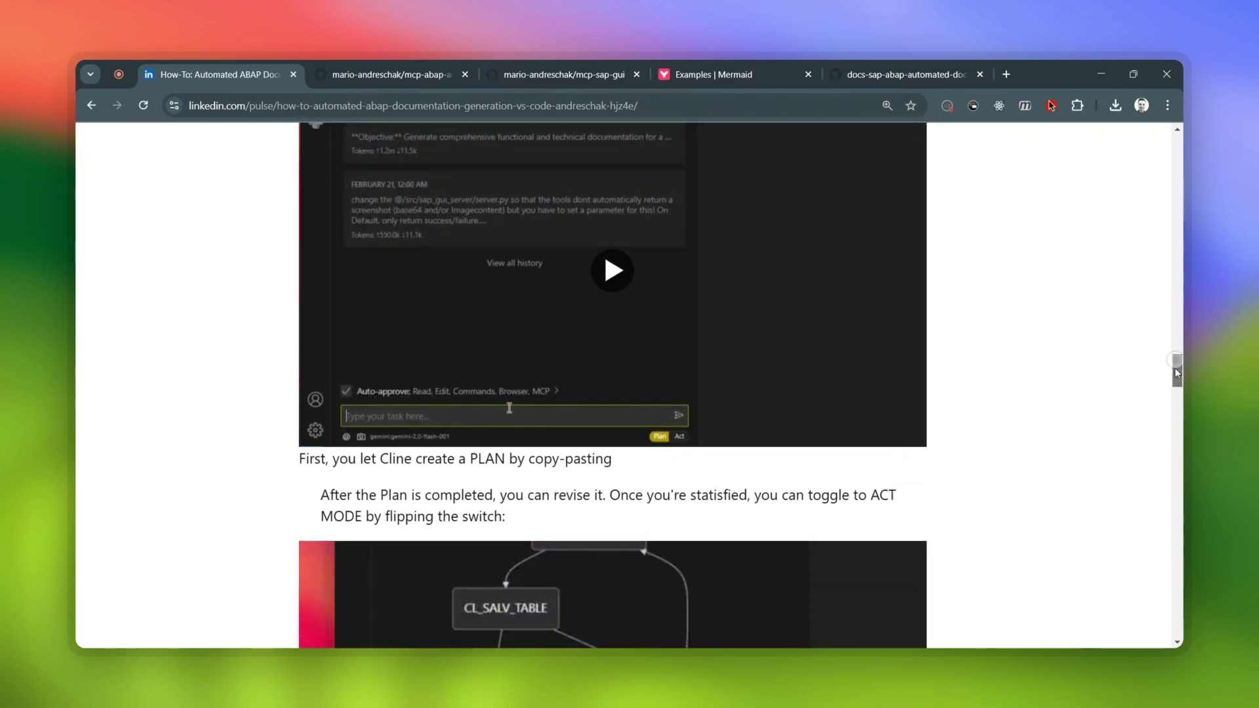
pyautogui.scroll(2, 1045, 352)
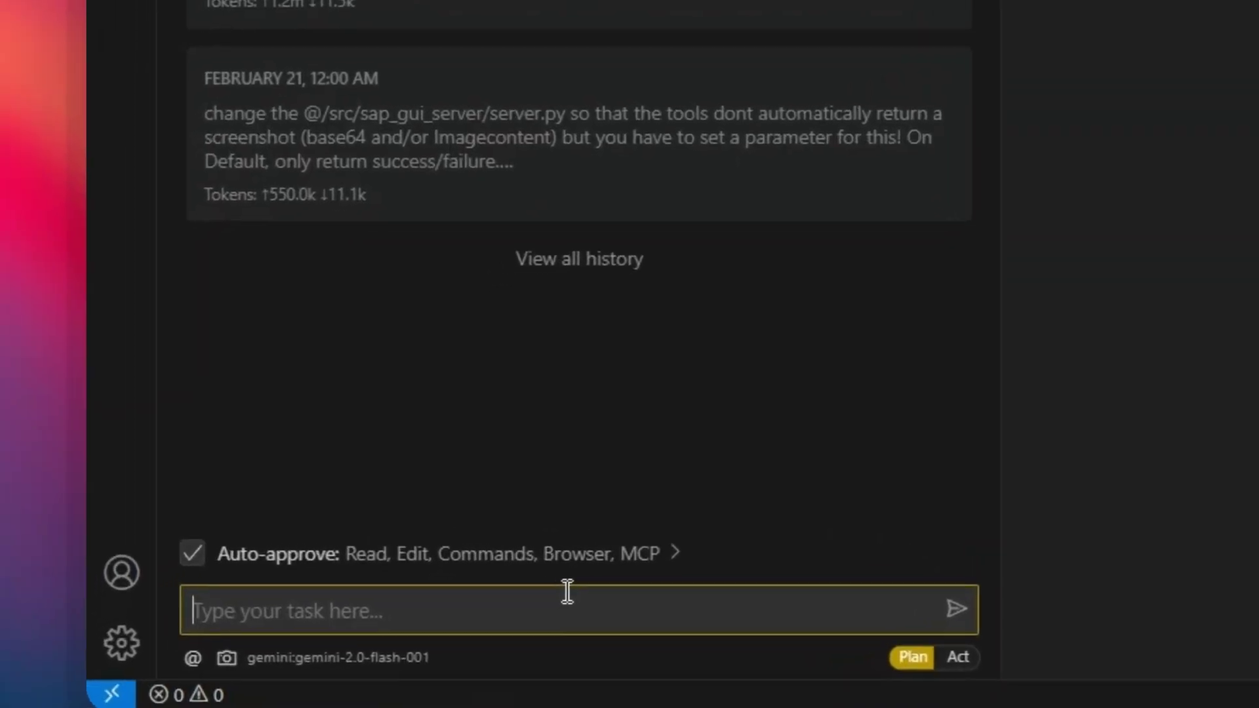
# - Paste Prompt 1 into Cline and replace its placeholder with 'Class CL_SALV_TABLE'
pyautogui.hotkey('ctrl', 'v')
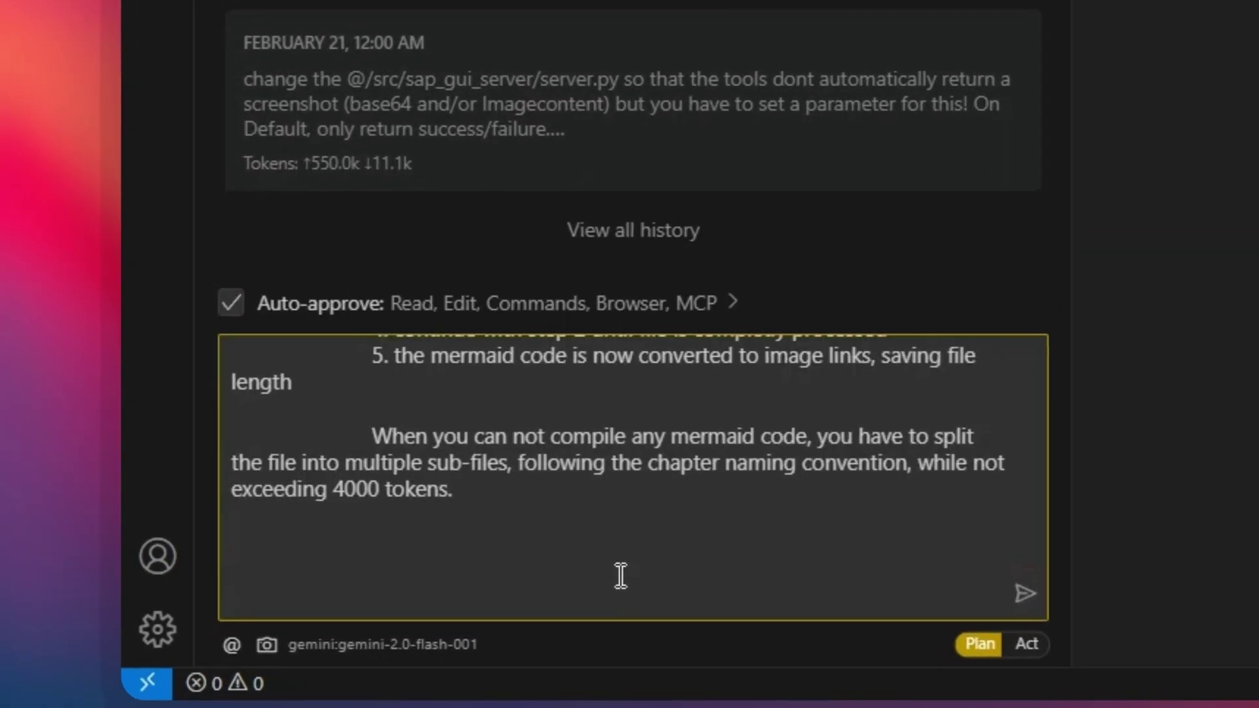
pyautogui.scroll(10, 626, 584)
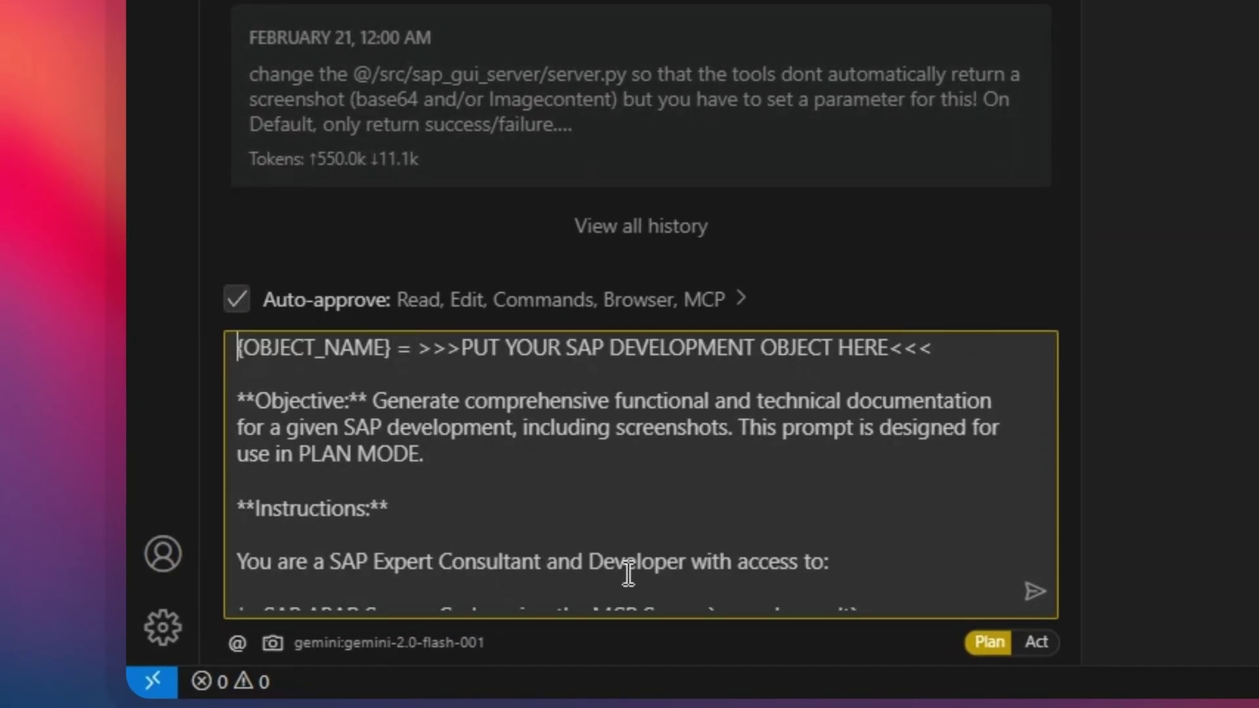
pyautogui.moveTo(414, 360); pyautogui.dragTo(1060, 373)
pyautogui.press('BackSpace')
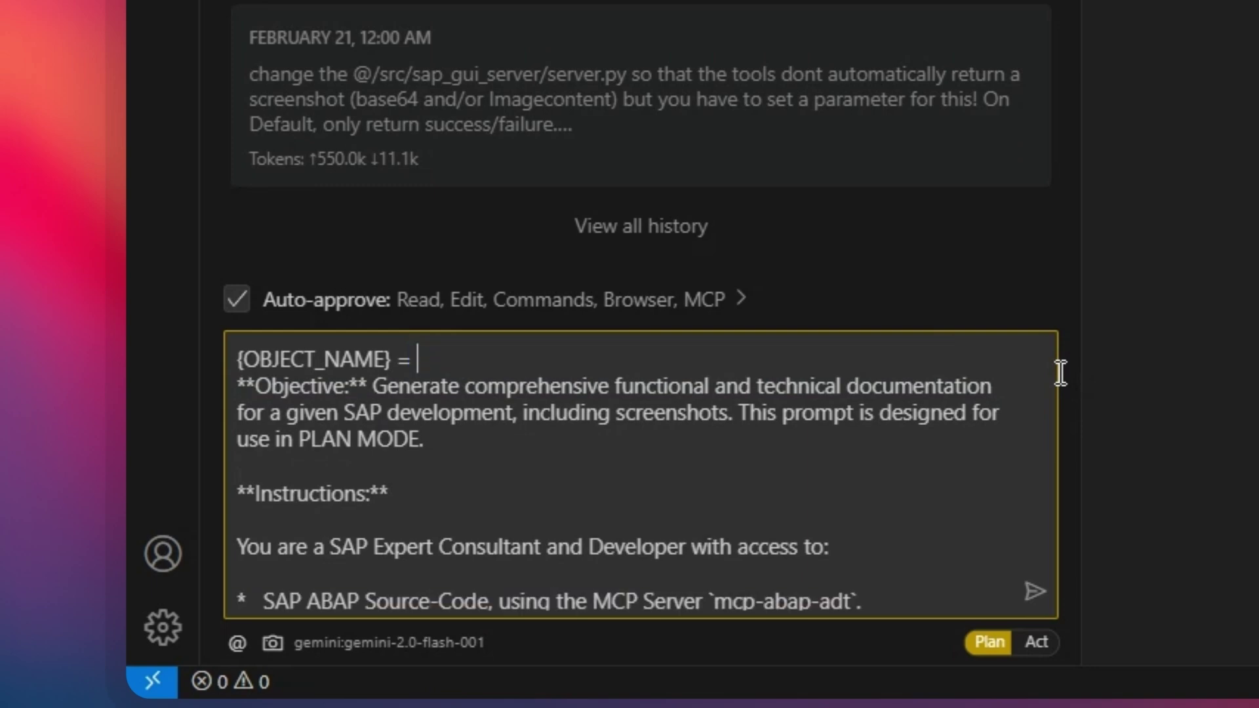
pyautogui.write('Class CL_SALV_TABLE')
pyautogui.press('Return')
pyautogui.press('Return')
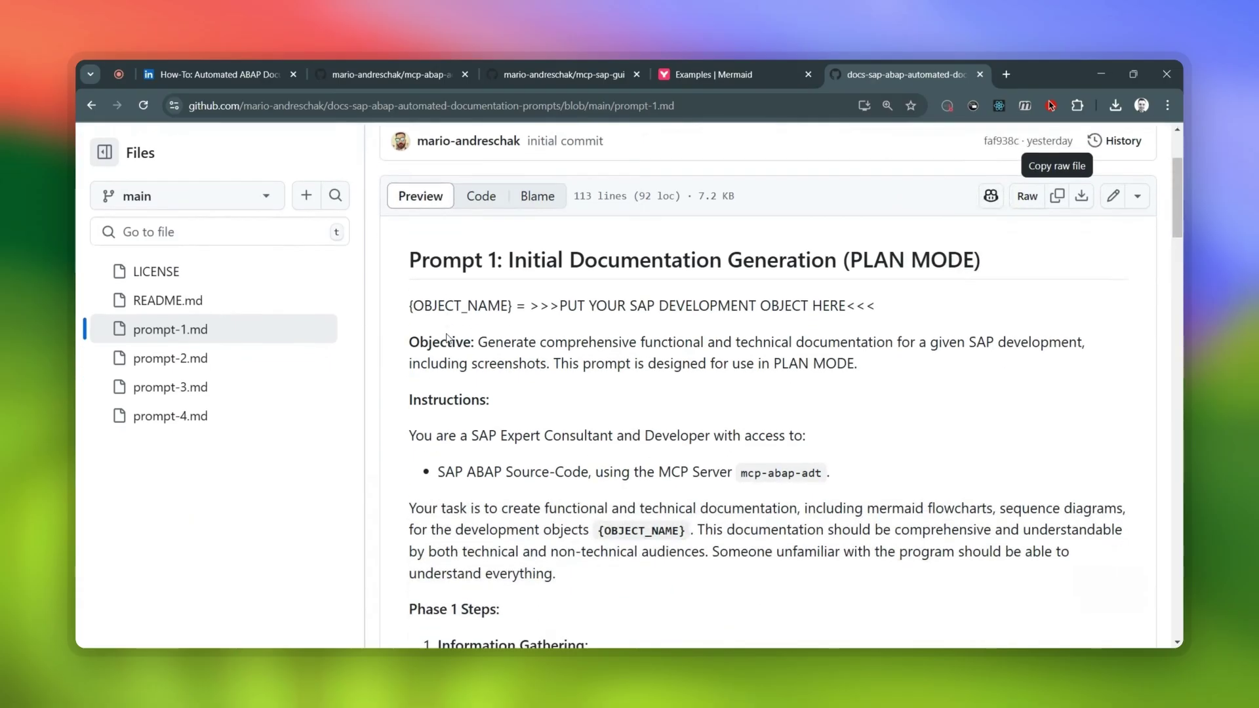
pyautogui.scroll(-5, 446, 338)
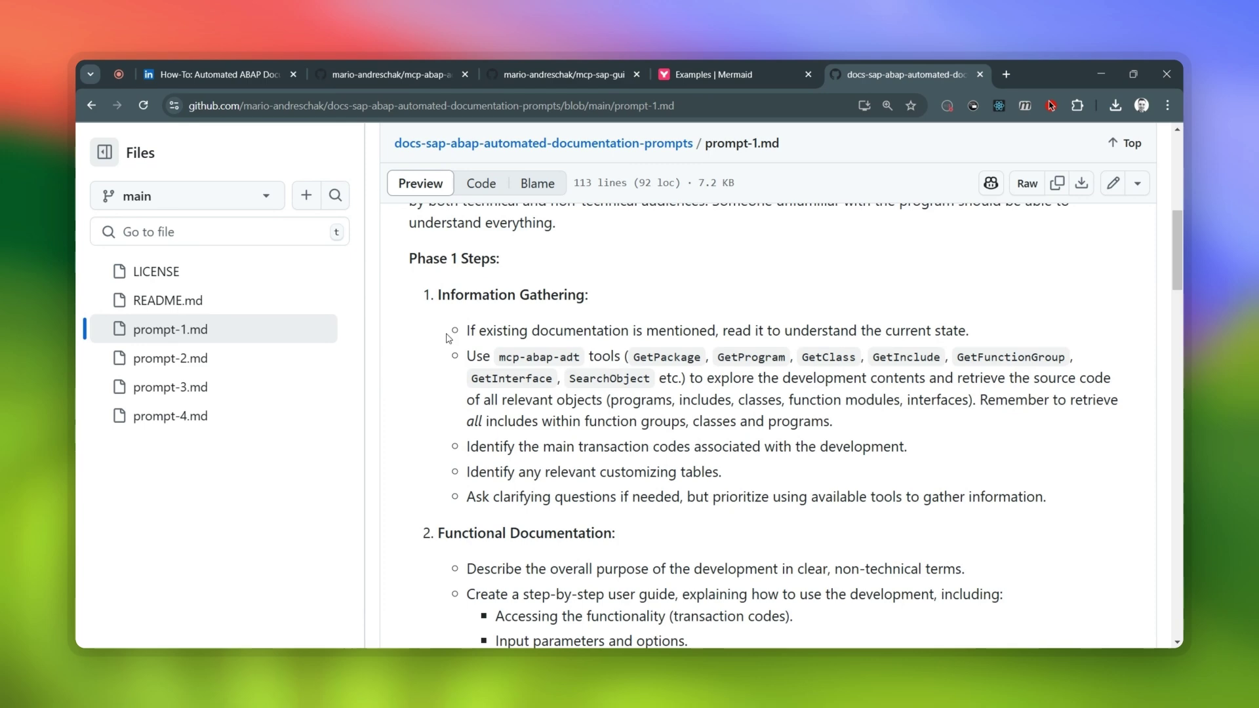
pyautogui.scroll(-7, 448, 338)
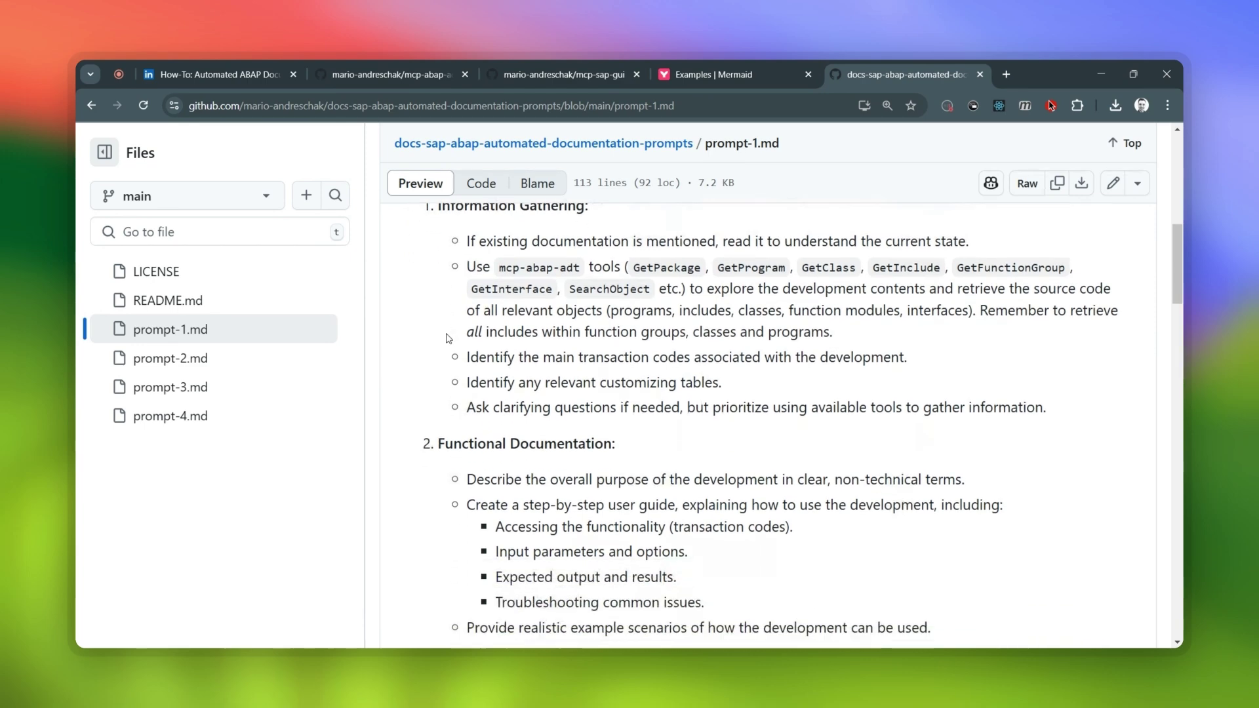
pyautogui.scroll(-2, 449, 338)
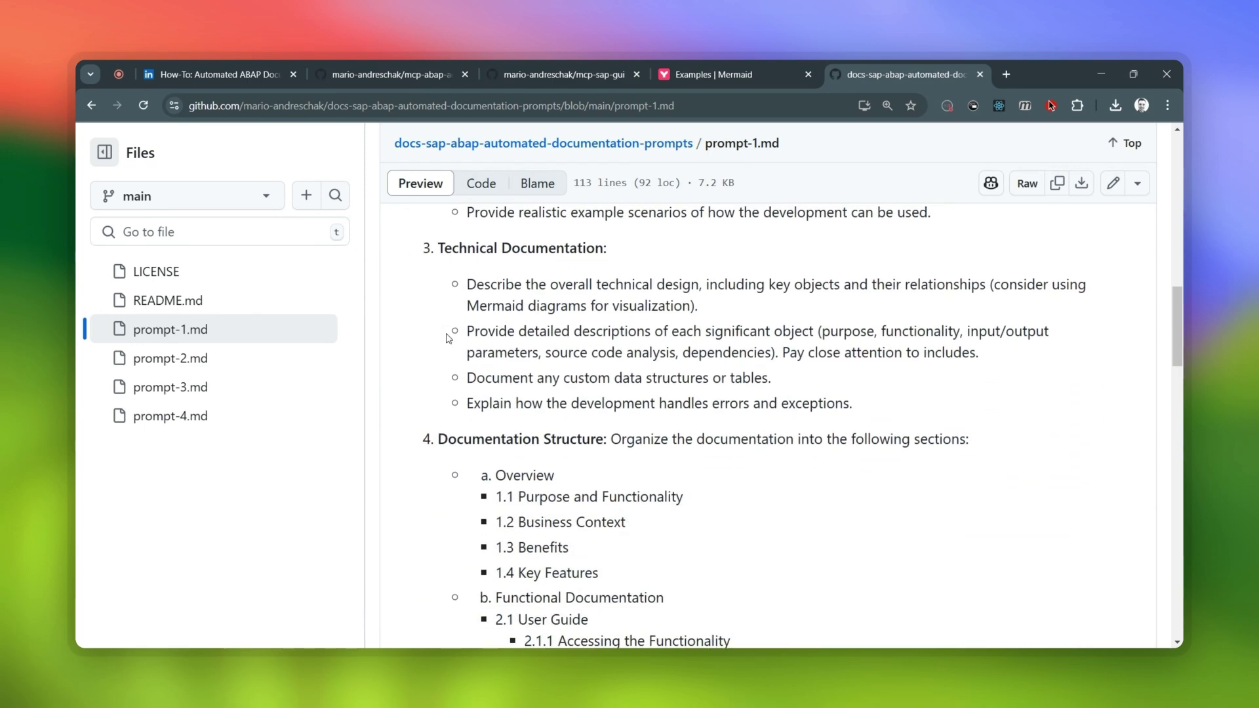
pyautogui.scroll(-2, 536, 320)
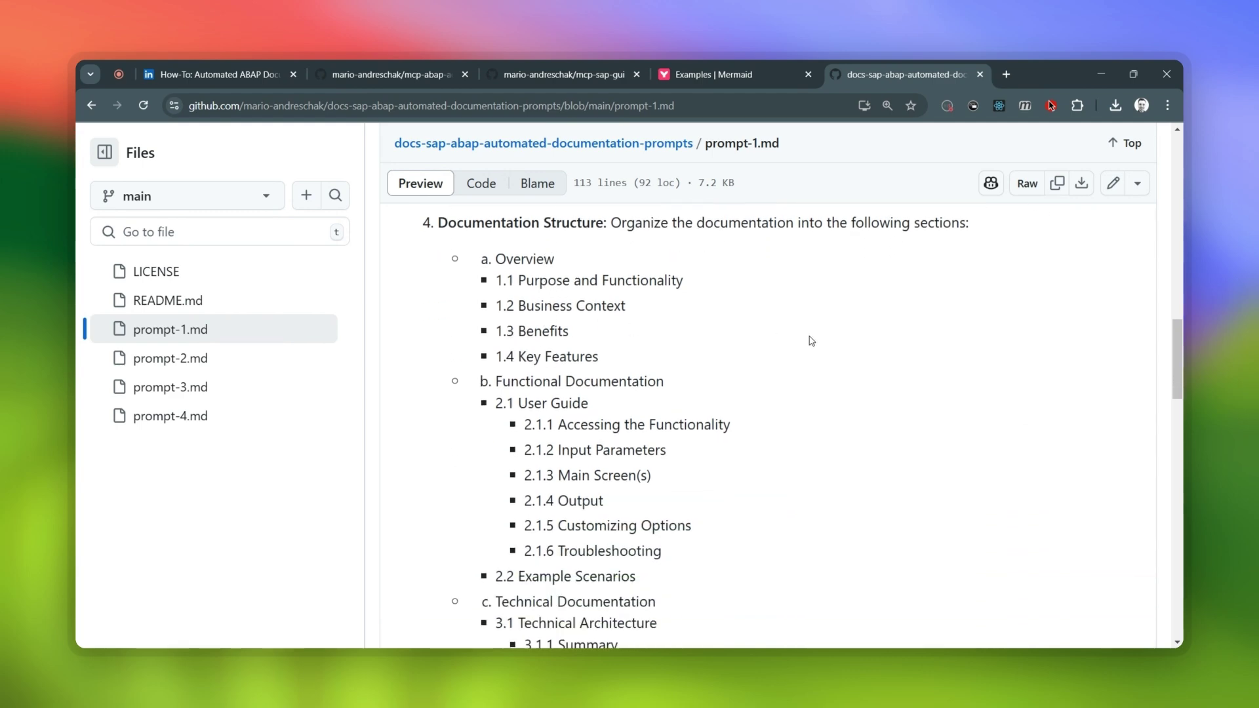
pyautogui.moveTo(1178, 361); pyautogui.dragTo(1180, 151)
pyautogui.scroll(-1, 936, 453)
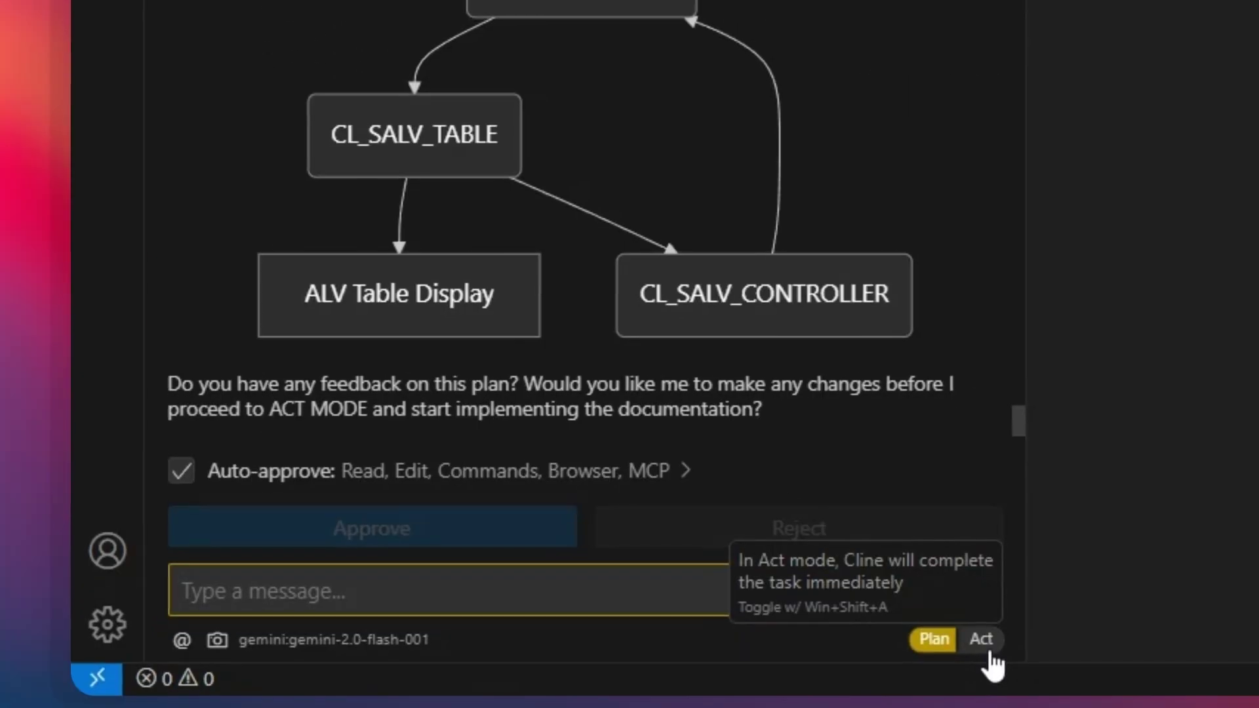
# - Switch Cline from Plan mode to Act mode
pyautogui.click(984, 646)
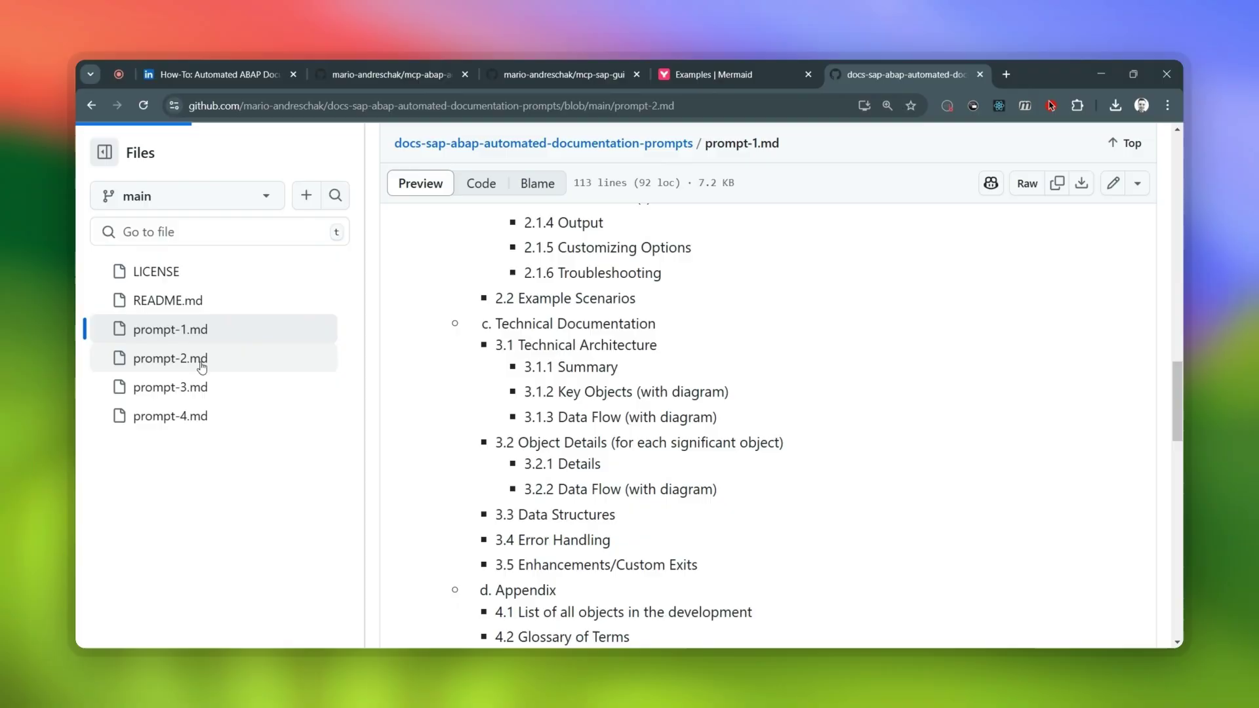
# - Read the screenshot-capturing prompt prompt-2.md, then move on to prompt-3.md
pyautogui.click(170, 358)
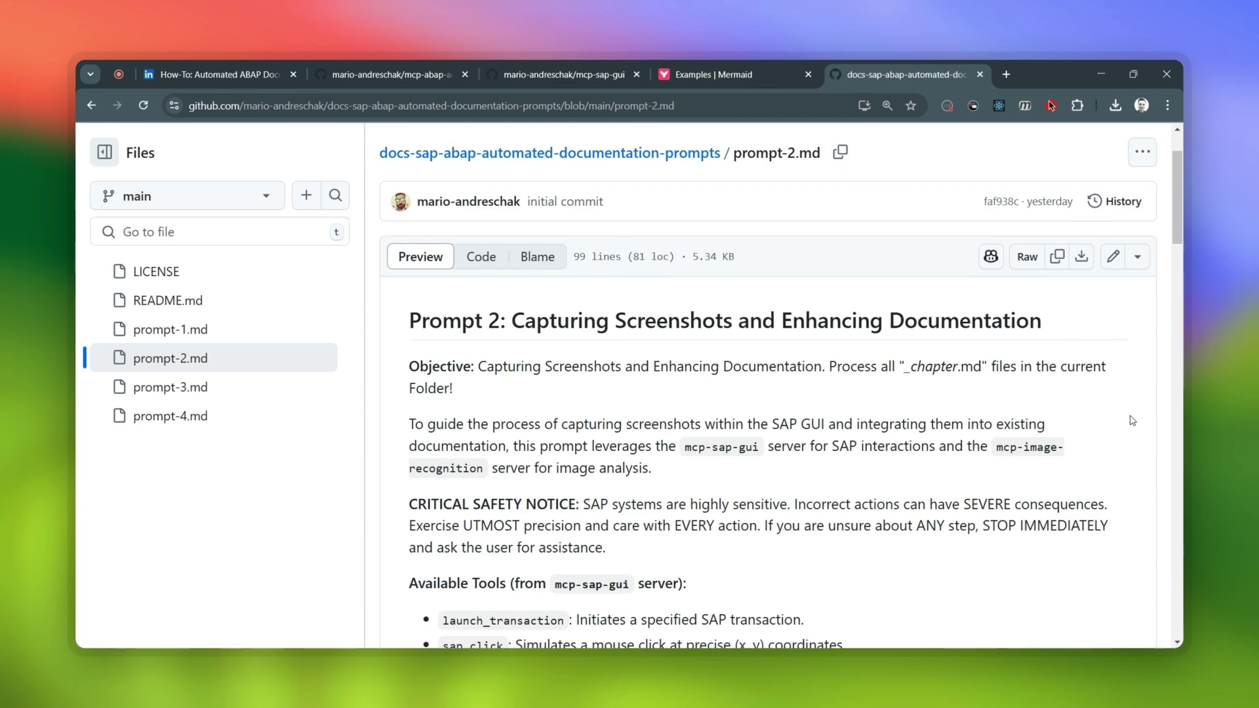
pyautogui.scroll(-1, 1132, 421)
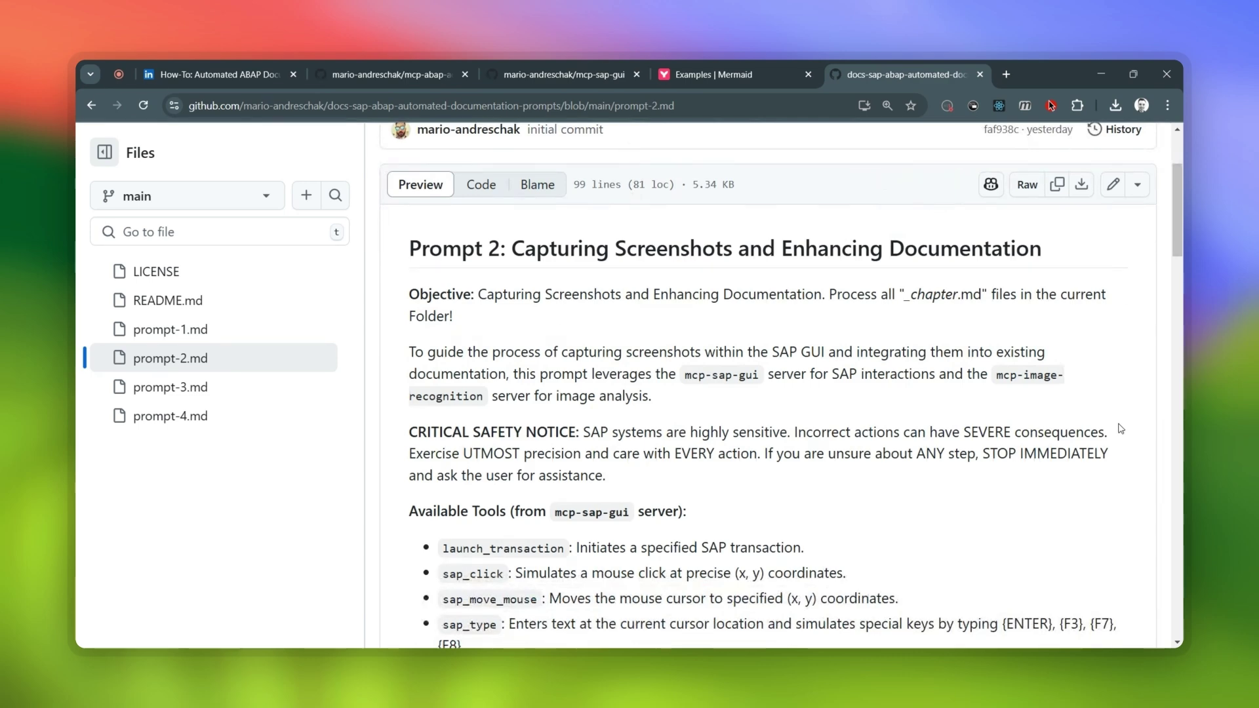
pyautogui.click(195, 388)
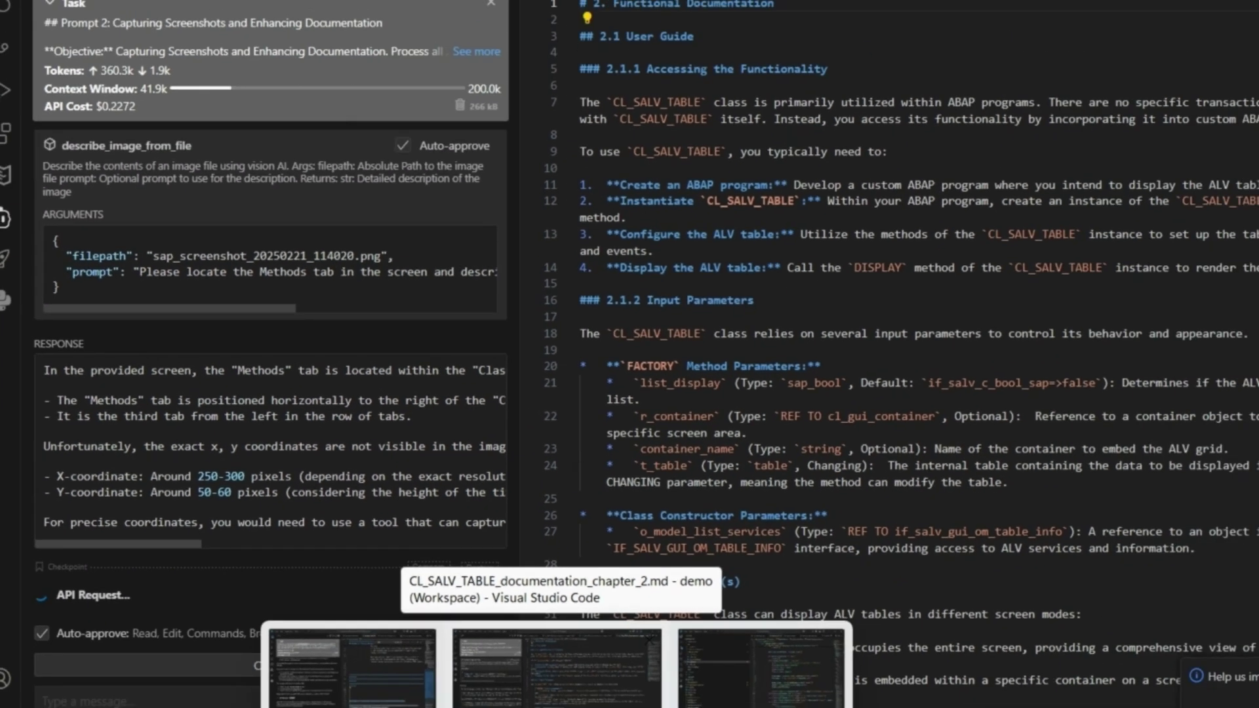
# - Return to the browser and scroll prompt-3.md down to the Error Checking step
pyautogui.hotkey('alt', 'Tab')
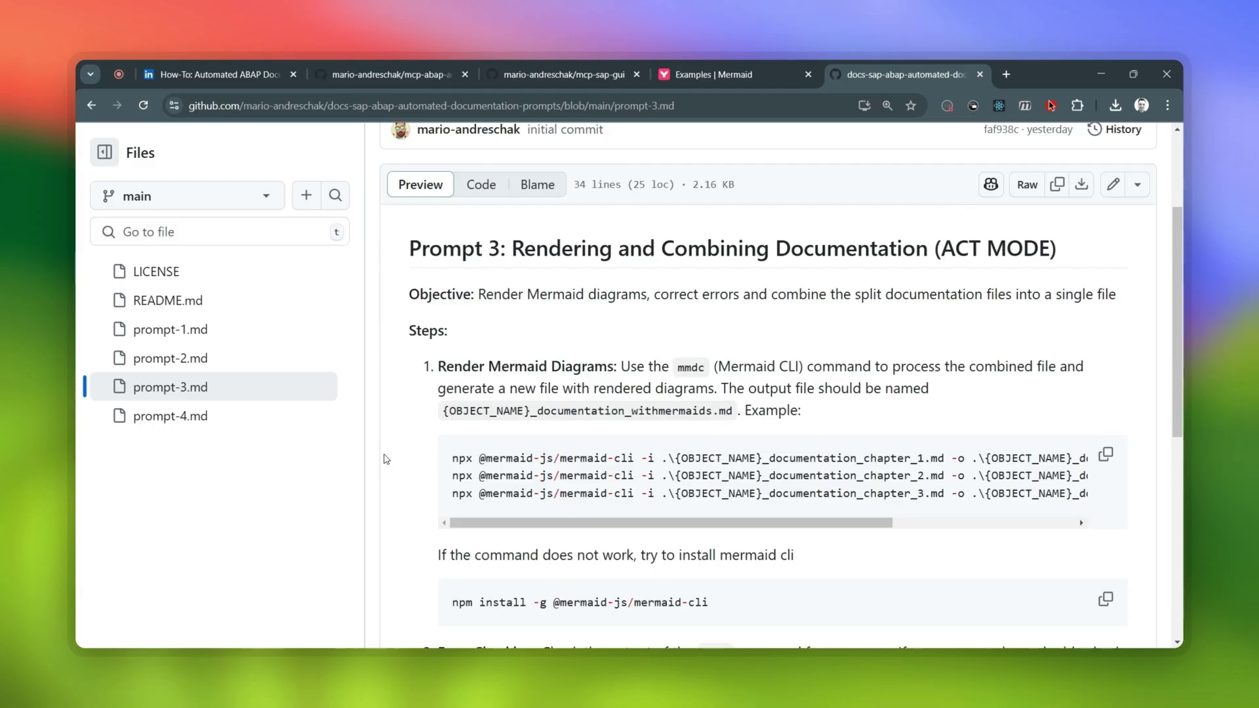
pyautogui.scroll(-1, 386, 459)
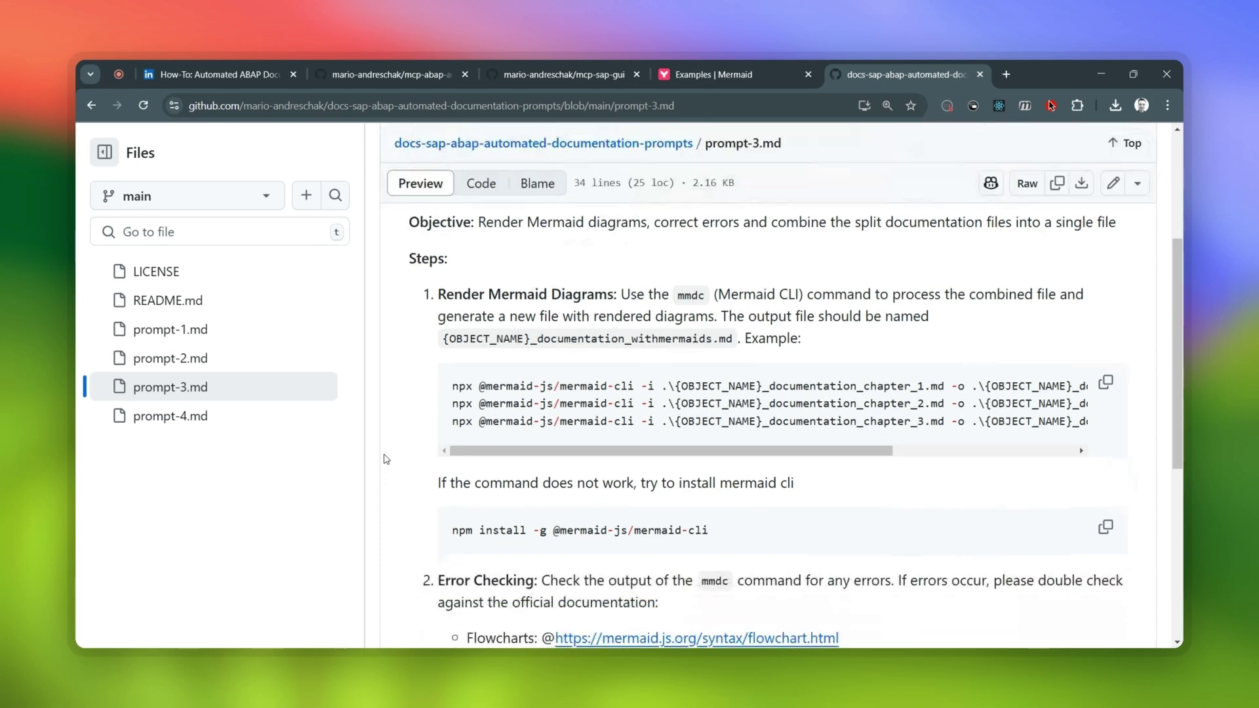
# - Switch to the 'Examples | Mermaid' tab and scroll to the basic sequence diagram output
pyautogui.click(695, 72)
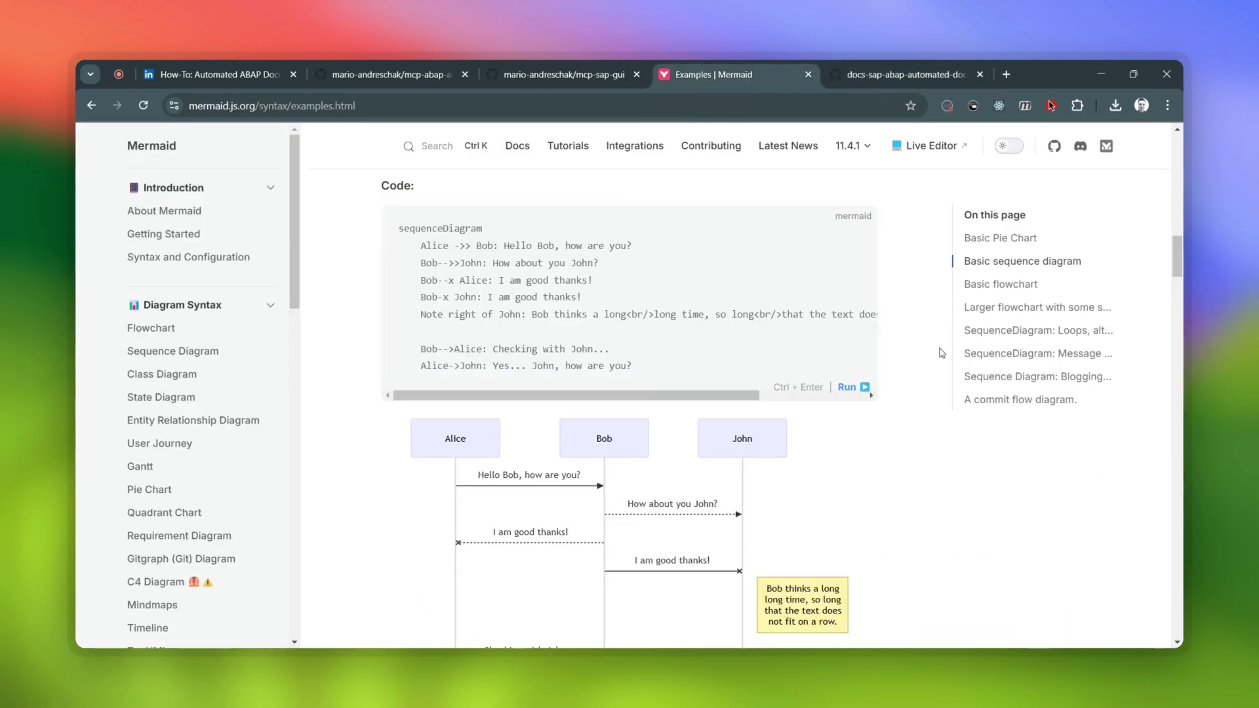
pyautogui.scroll(-3, 942, 353)
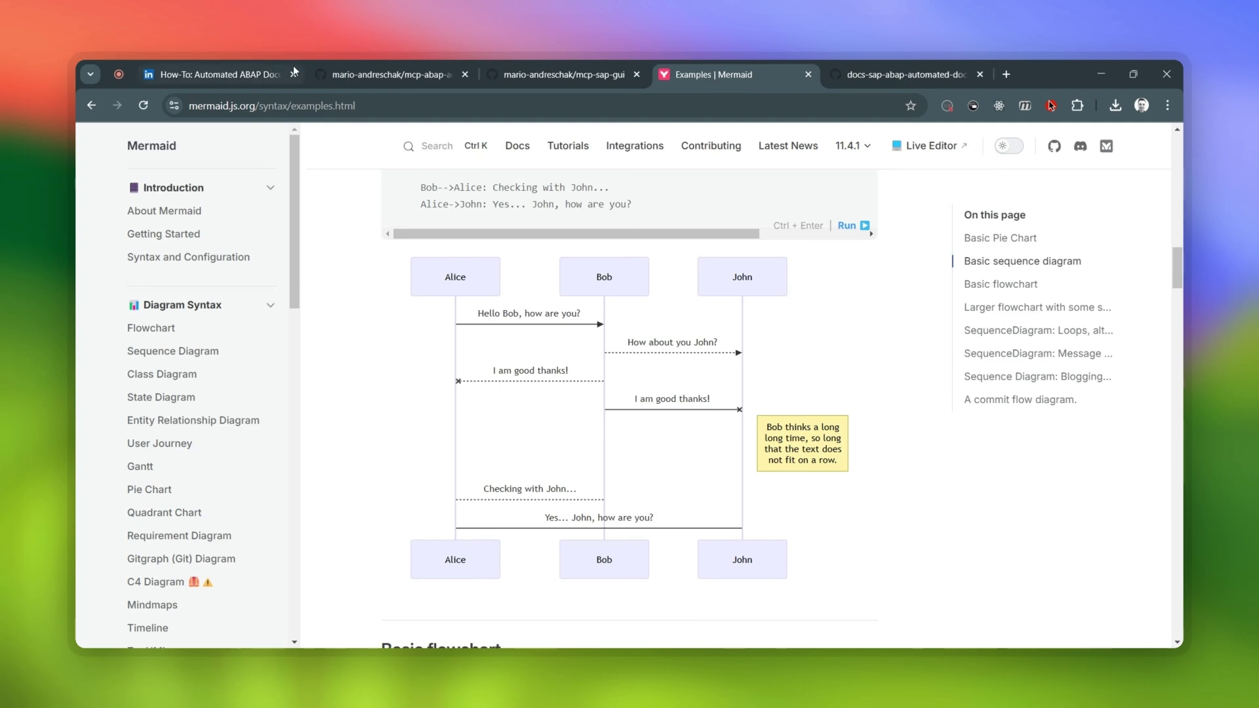
# - Scroll prompt-3.md on GitHub through its Combine Files step, then open cleanup prompt prompt-4.md
pyautogui.click(917, 70)
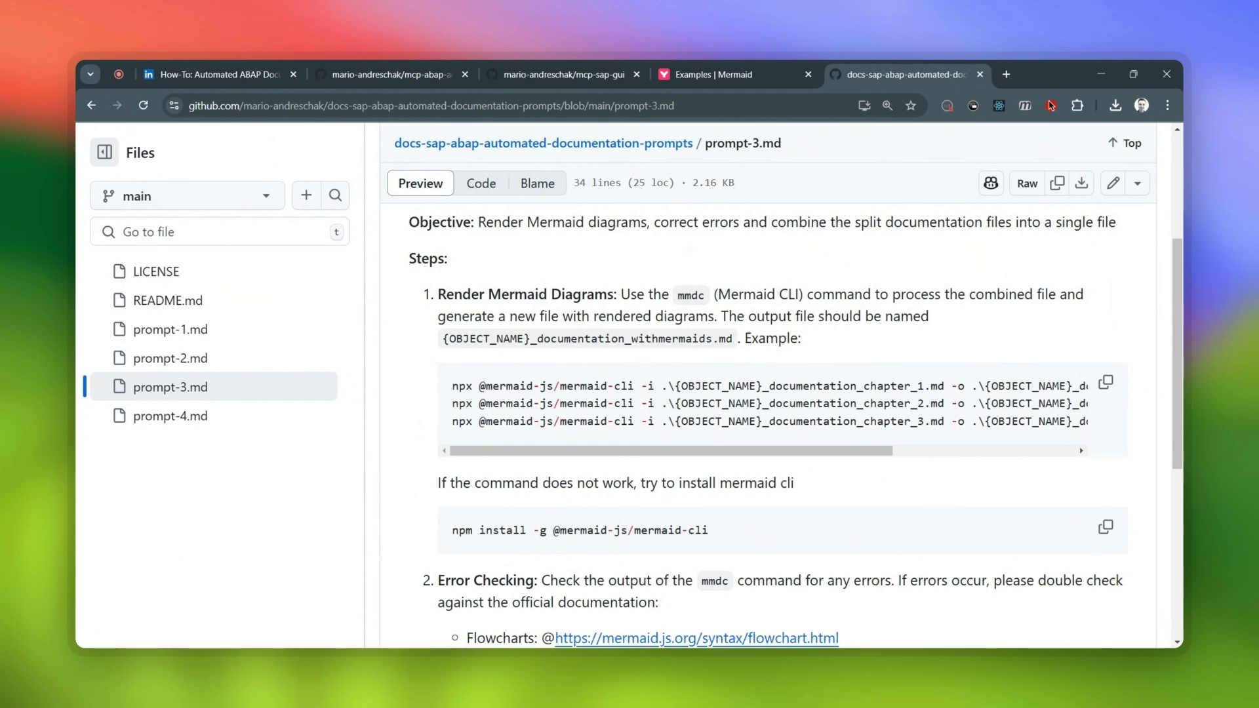
pyautogui.scroll(18, 1080, 627)
pyautogui.scroll(-5, 590, 551)
pyautogui.scroll(-1, 609, 537)
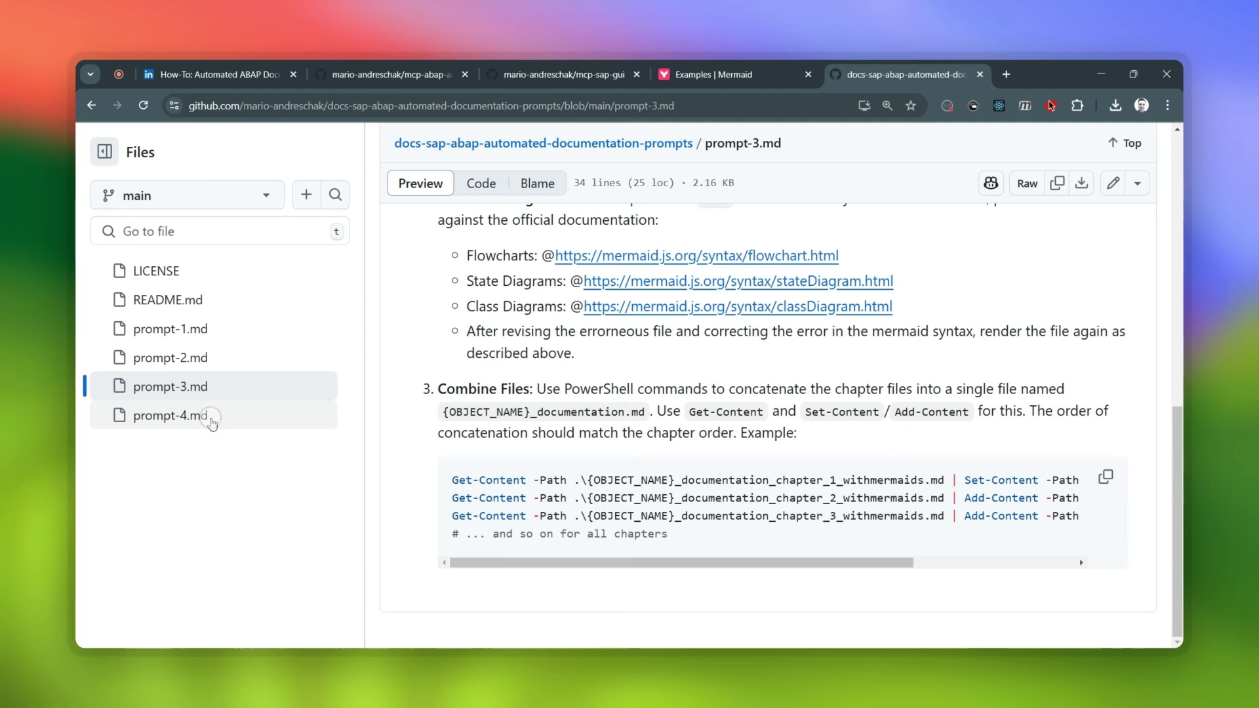
pyautogui.click(212, 422)
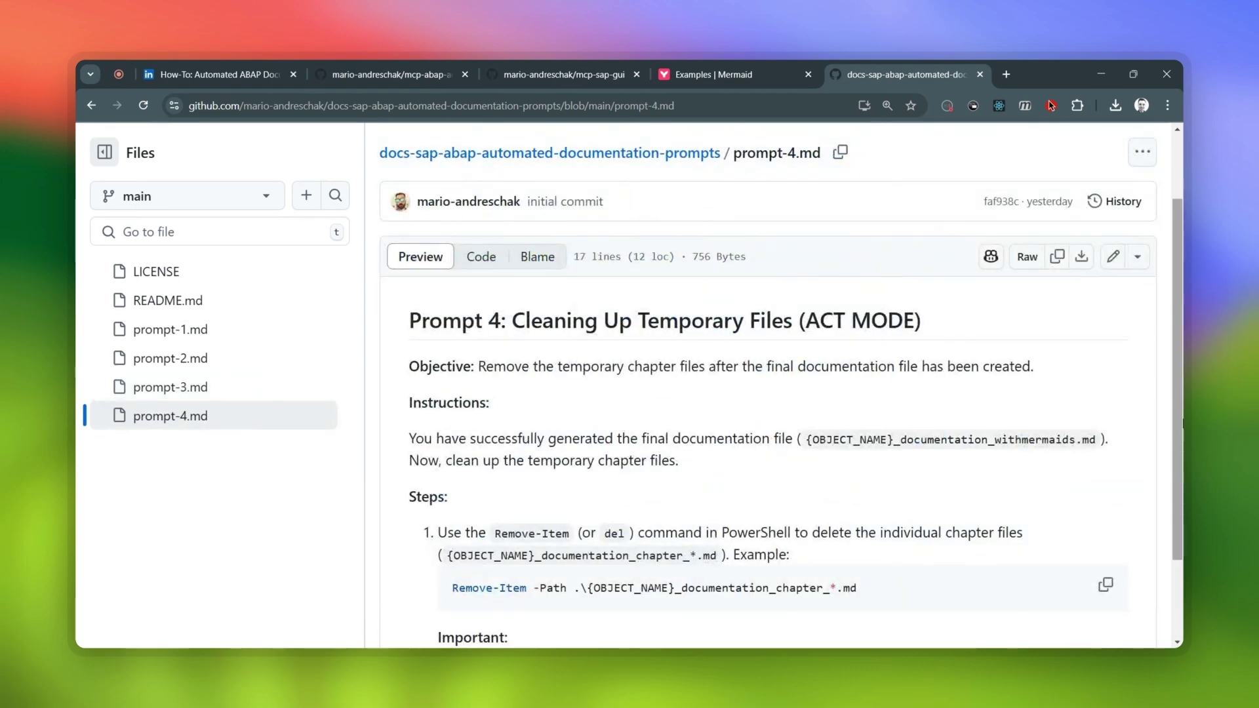
# - Read prompt-4.md's steps for deleting temporary chapter files, then go to the mcp-abap-adt repository page
pyautogui.scroll(-1, 1143, 379)
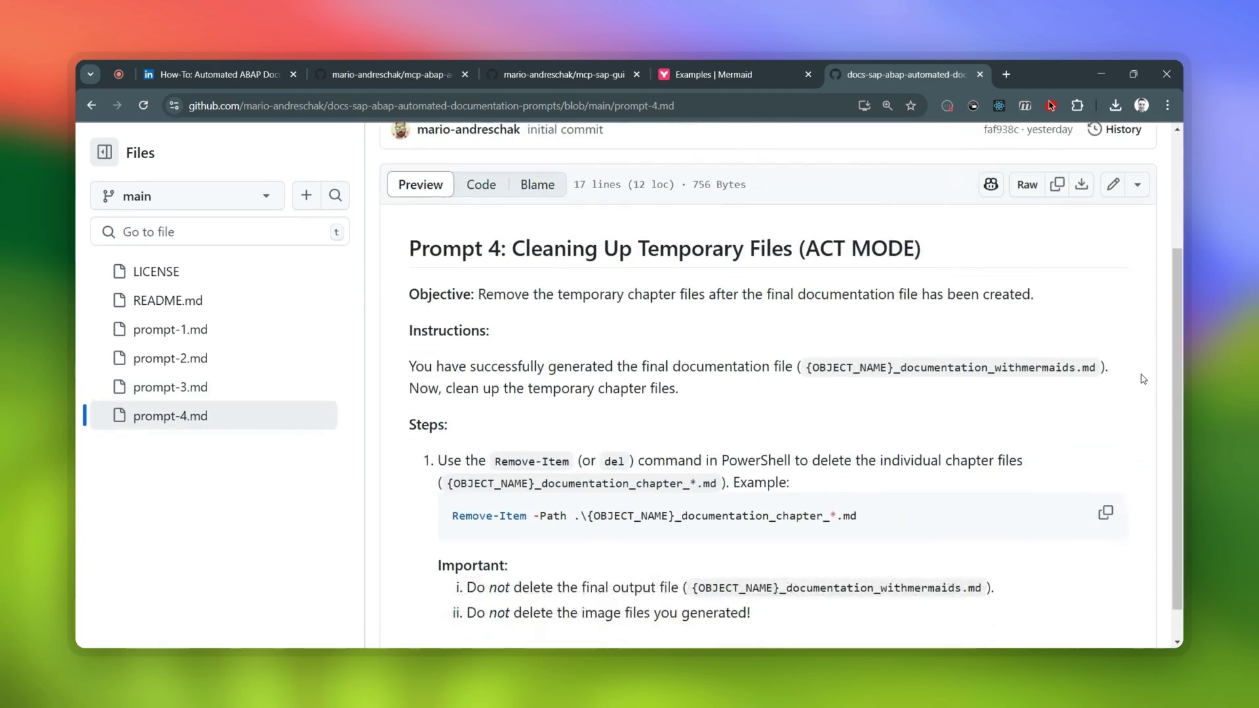
pyautogui.scroll(-1, 1143, 394)
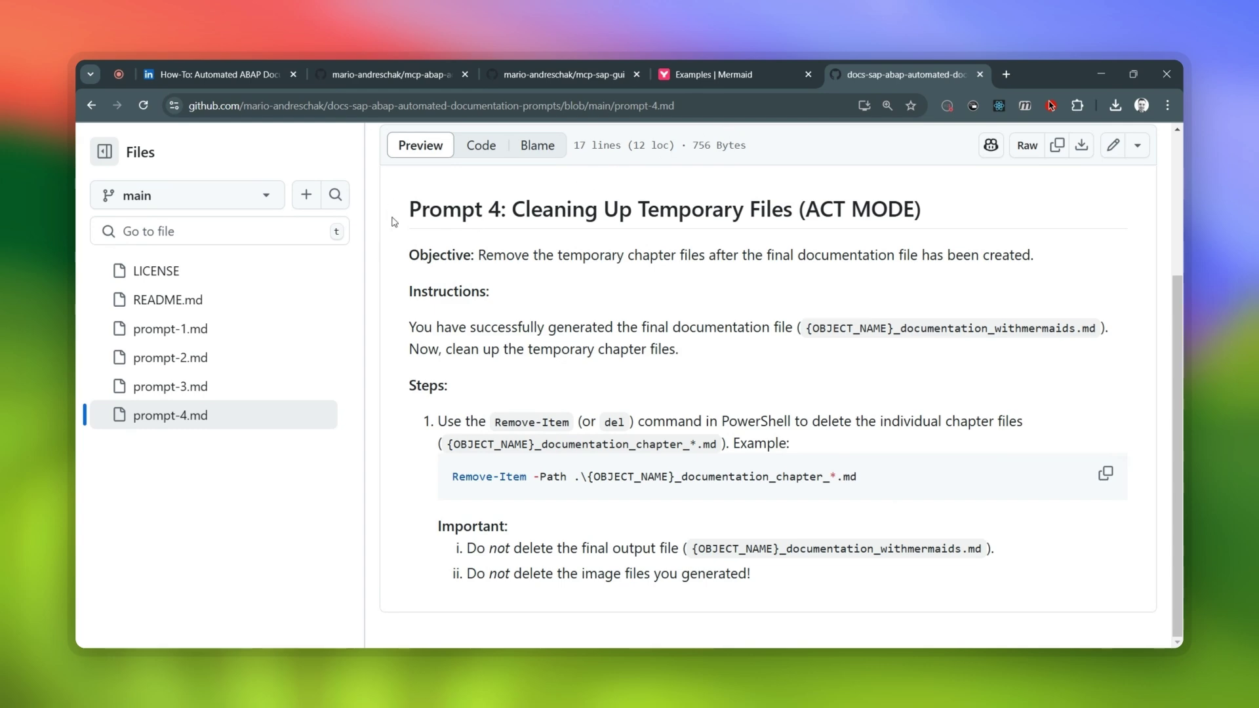
pyautogui.click(405, 80)
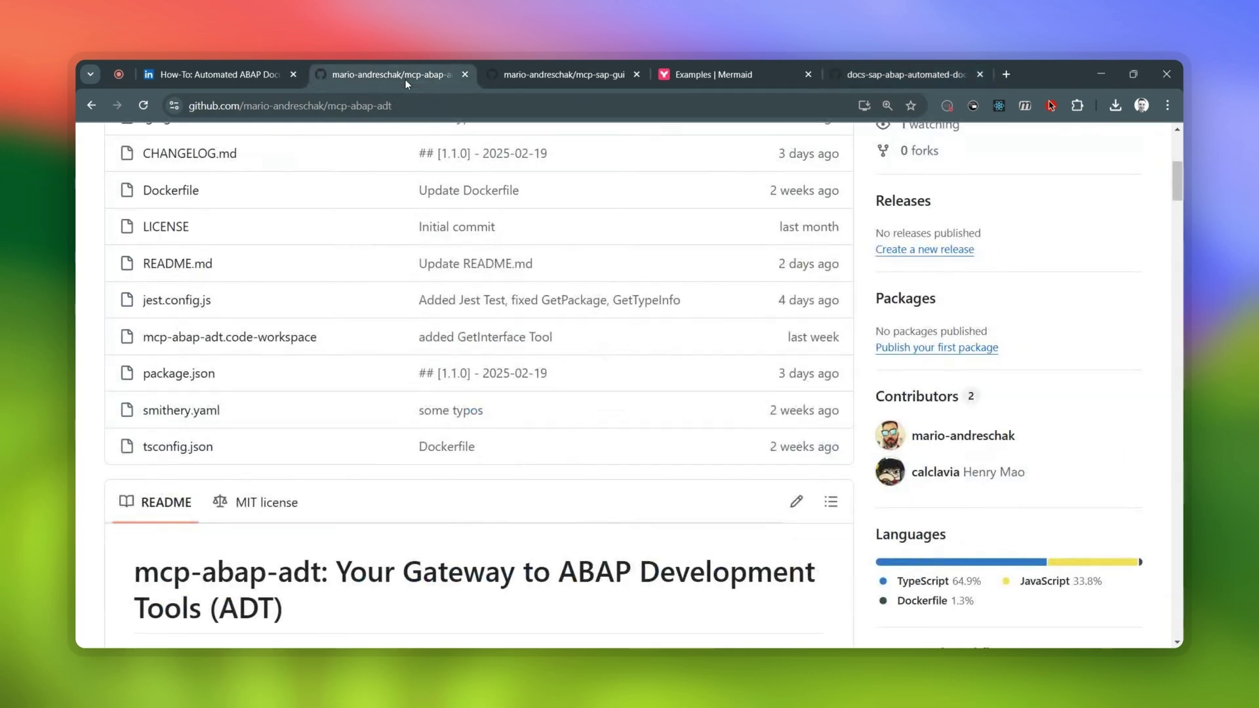
# - Skim the mcp-abap-adt README introduction, then go back to the LinkedIn ABAP documentation guide
pyautogui.scroll(-5, 650, 289)
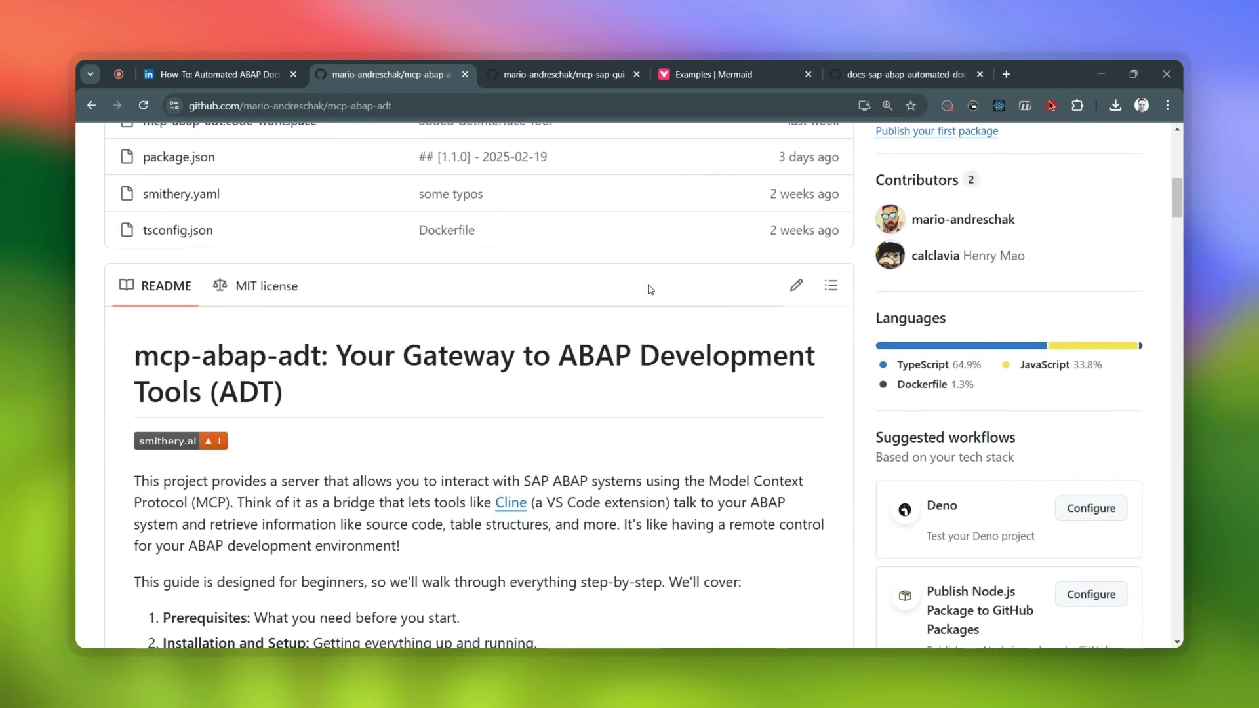
pyautogui.scroll(-3, 650, 290)
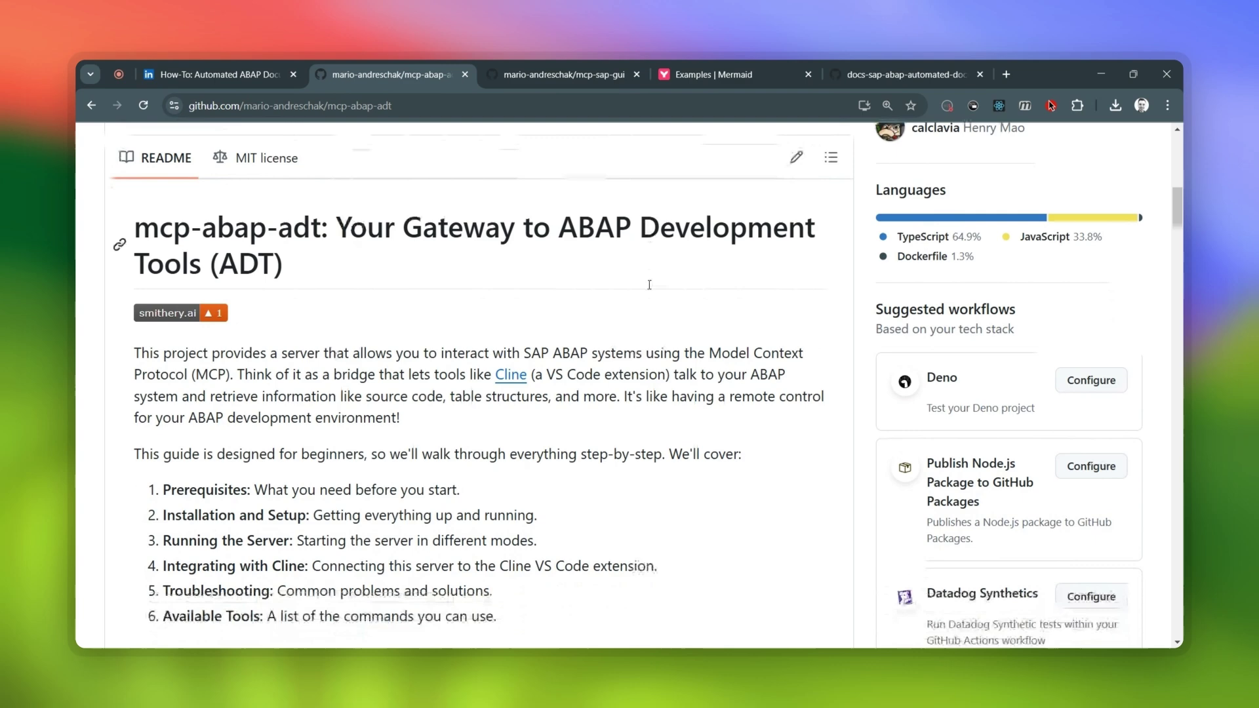
pyautogui.click(217, 74)
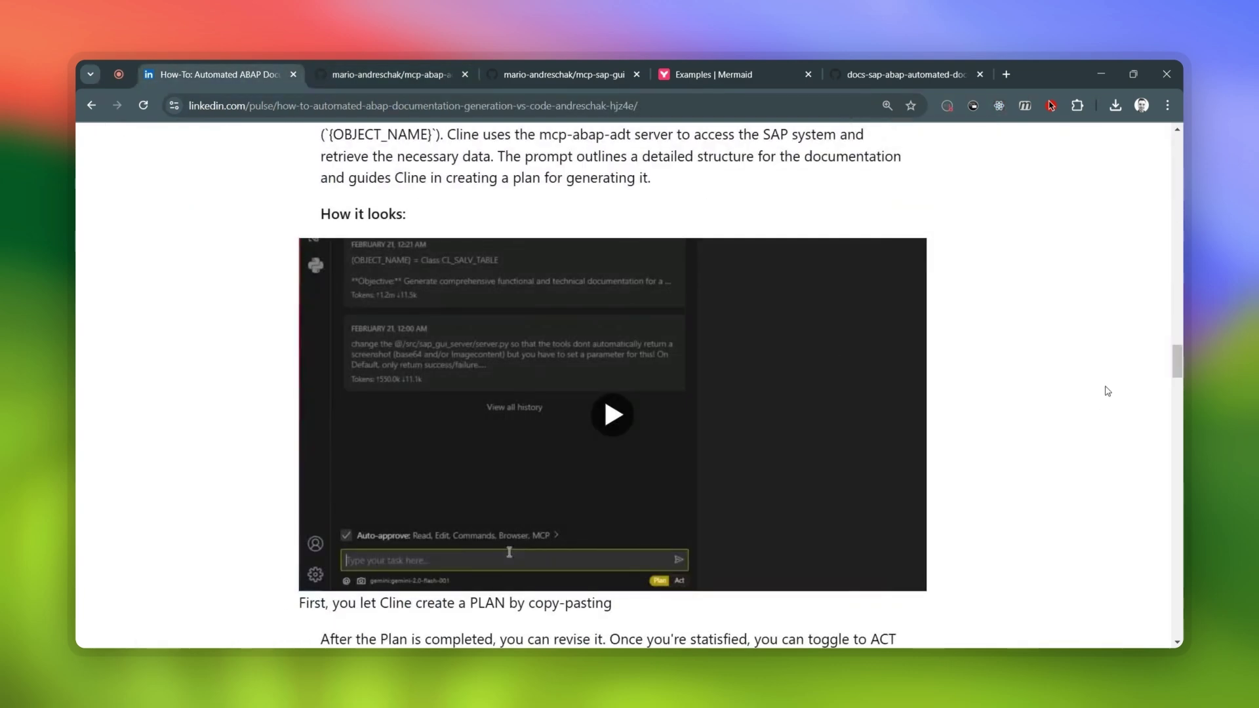
# - Scroll the LinkedIn guide past Prompt 2 to the Prompt 3 Act-mode section with its prompt-3.md link
pyautogui.scroll(-2, 1107, 390)
pyautogui.scroll(-15, 1107, 390)
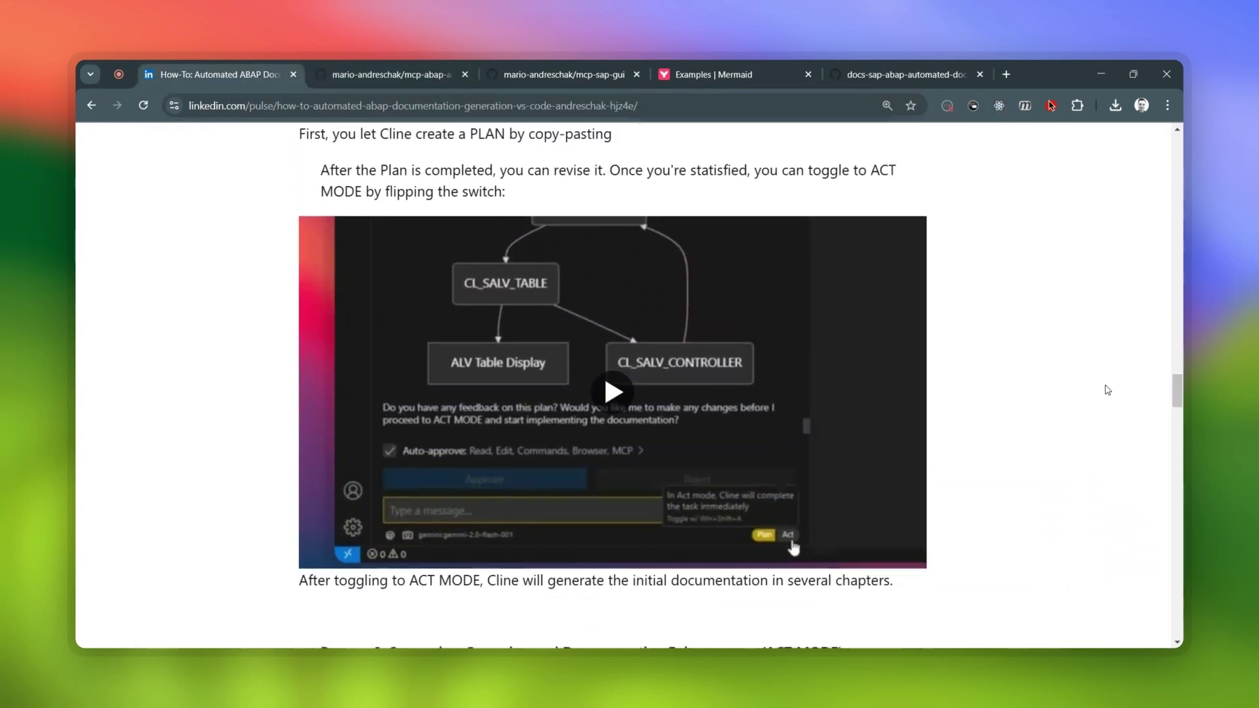
pyautogui.scroll(-8, 1108, 390)
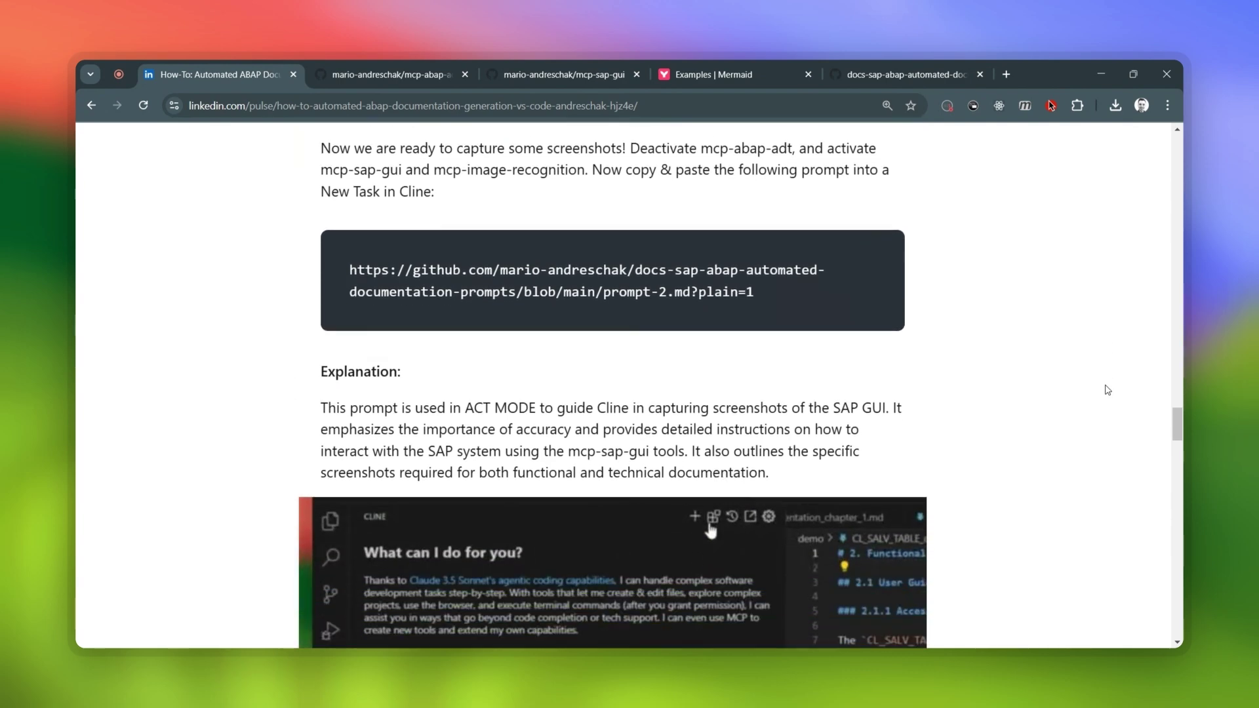
pyautogui.scroll(-1, 1107, 390)
pyautogui.scroll(-1, 1107, 390)
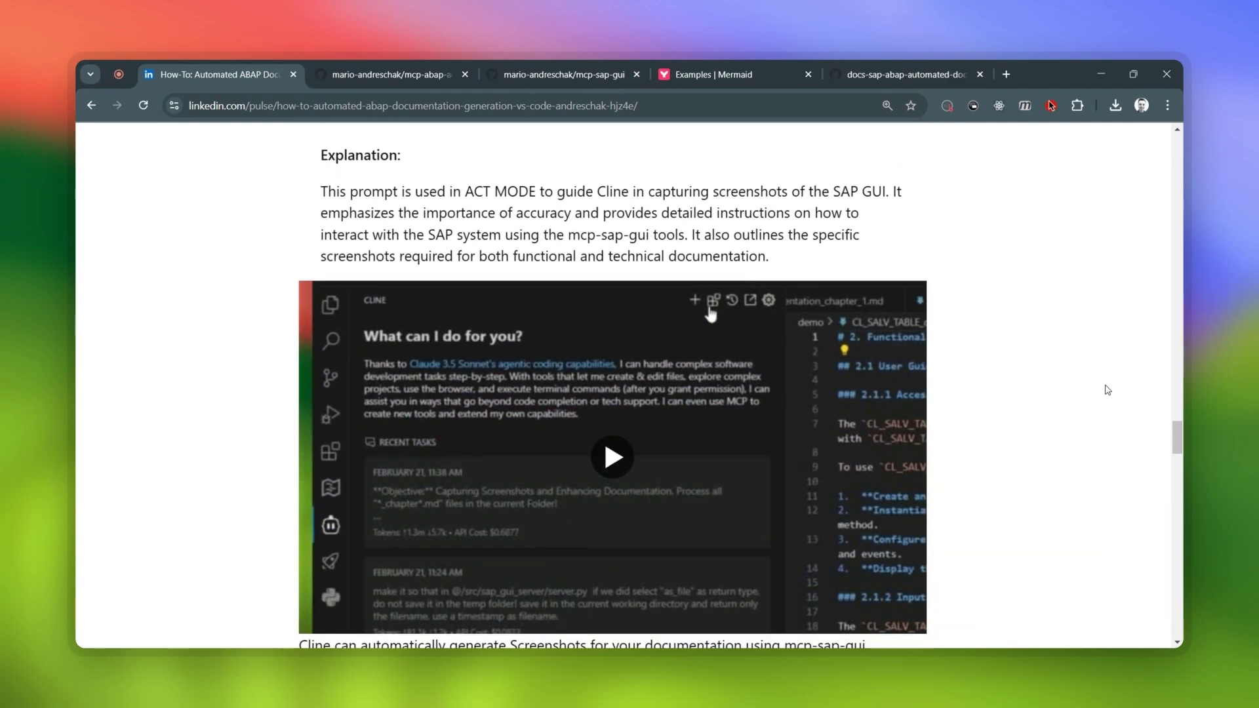
pyautogui.scroll(-4, 1107, 390)
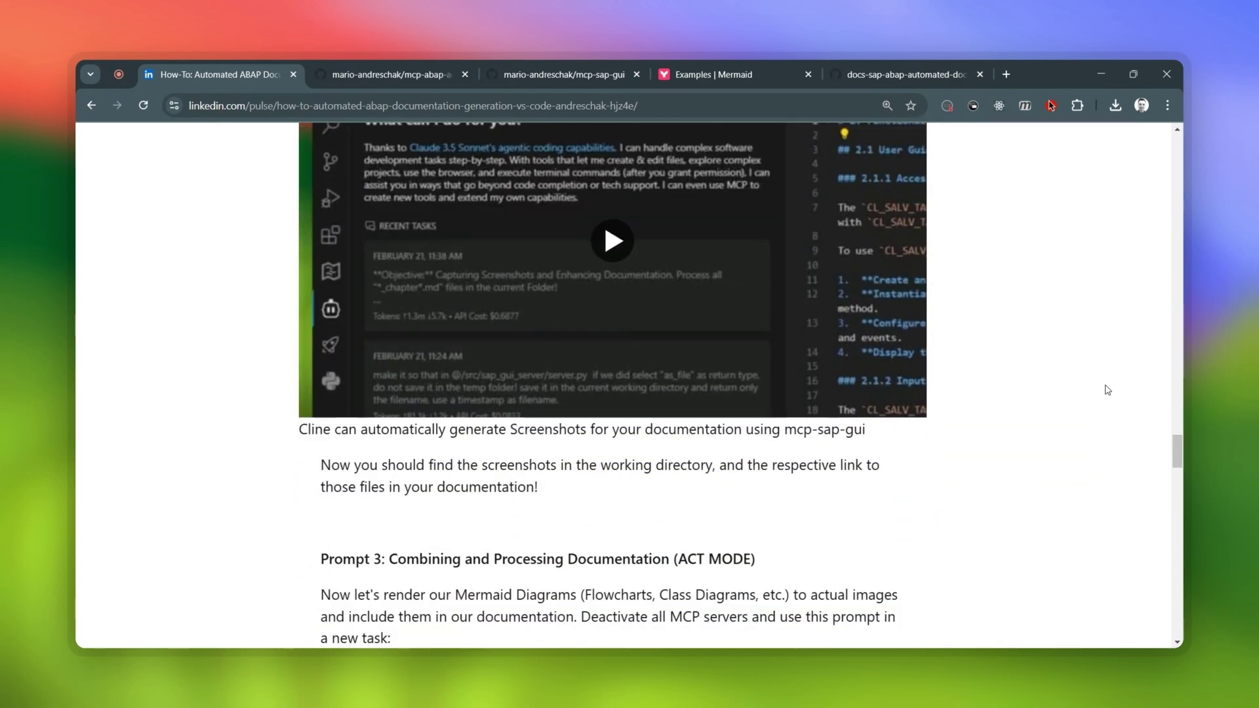
pyautogui.scroll(-1, 1108, 390)
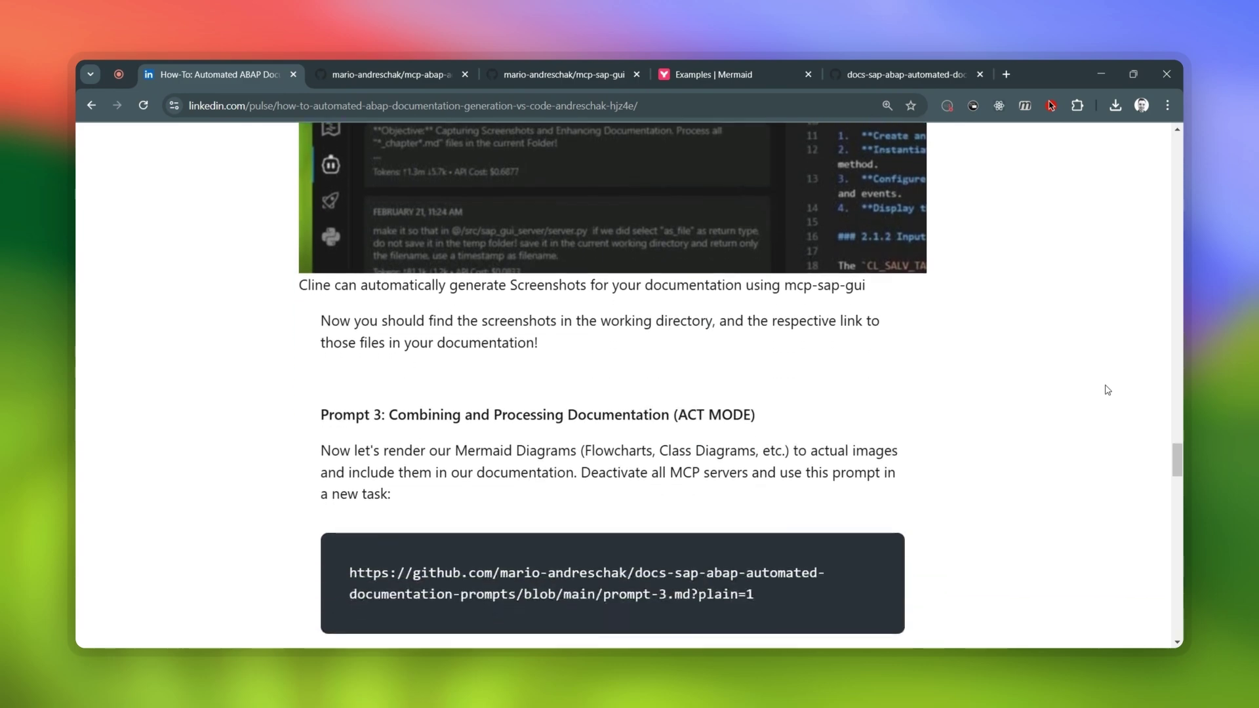
pyautogui.scroll(-1, 1108, 390)
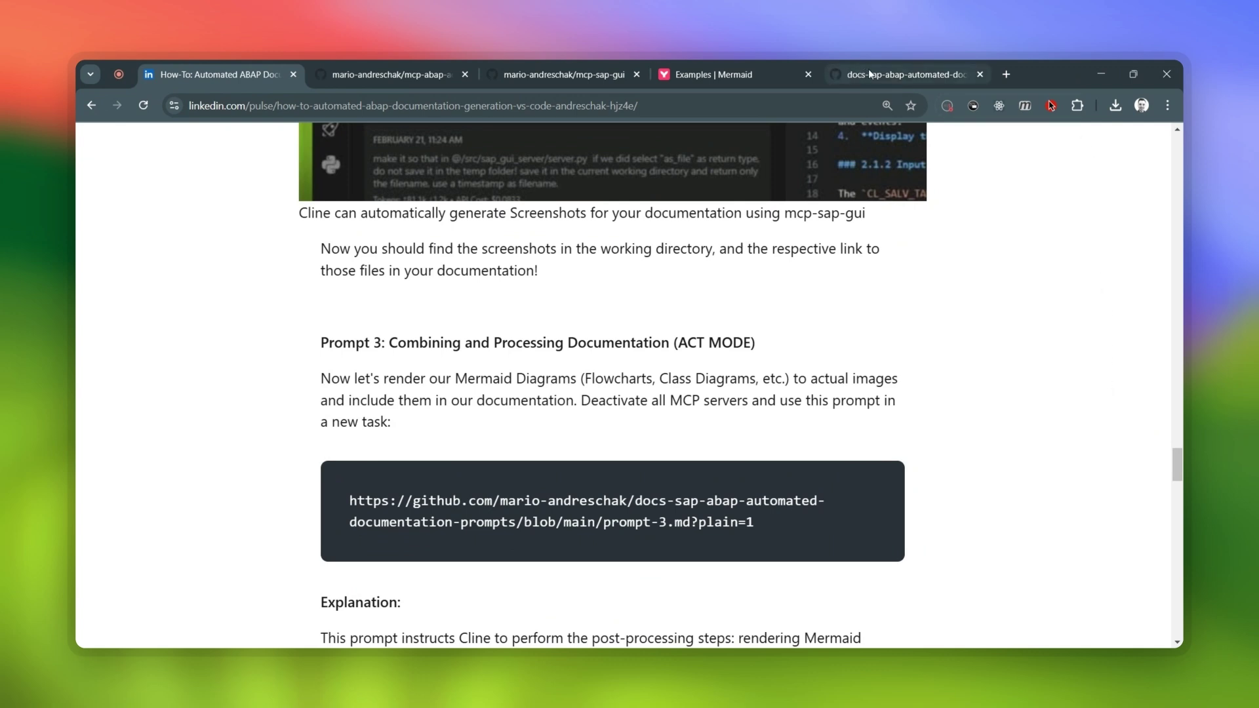
pyautogui.moveTo(869, 73)
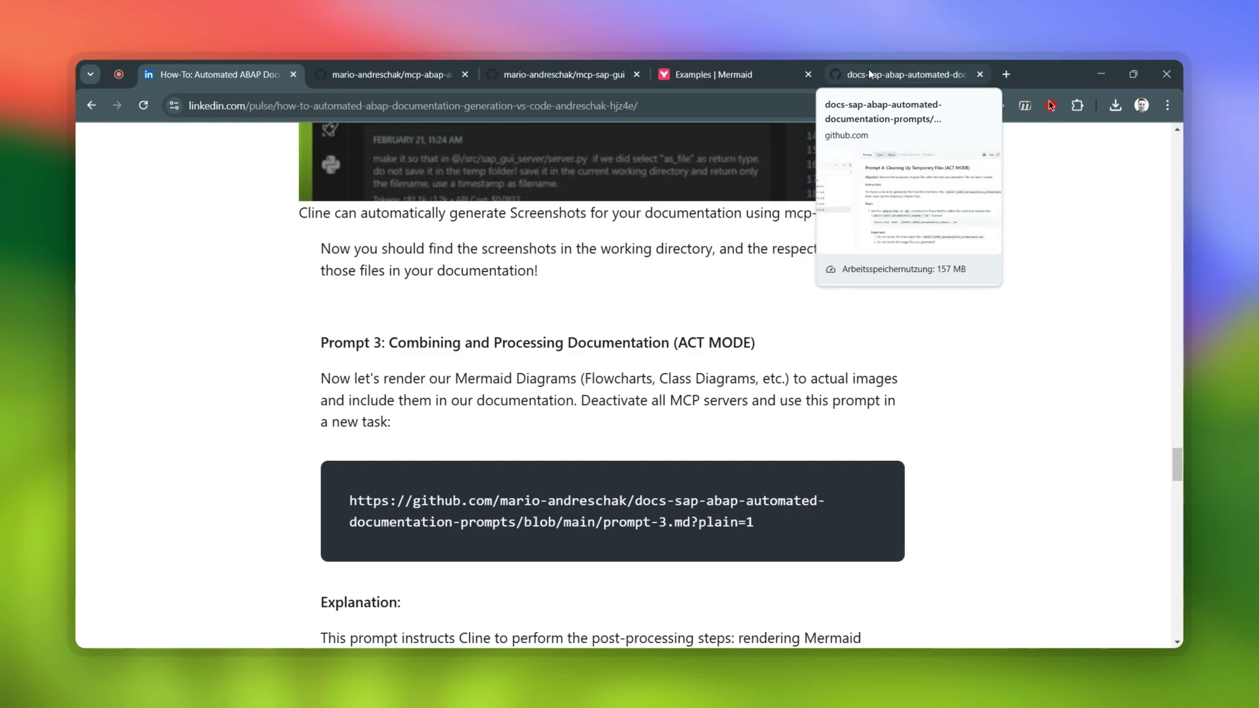